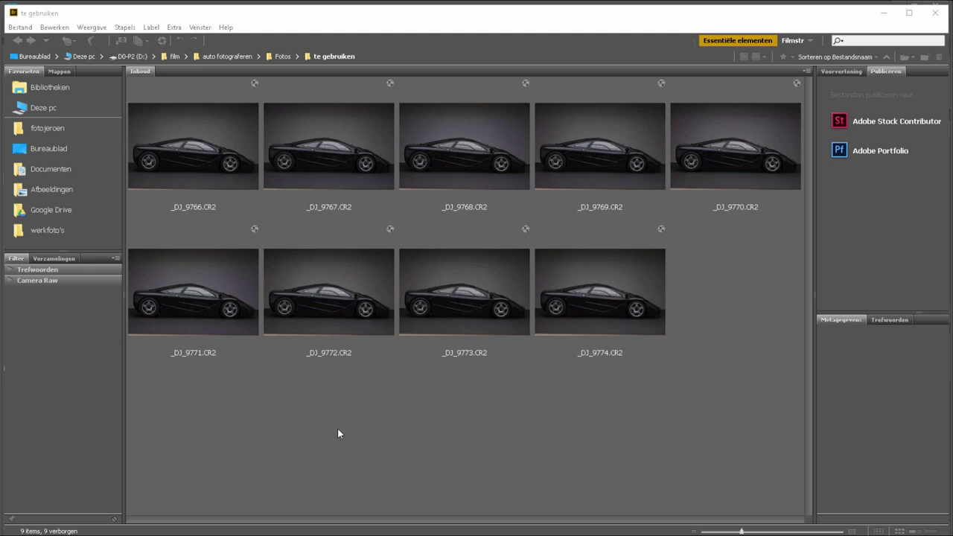
# Load all nine selected CR2 photos from Bridge as layers of one Photoshop document.
pyautogui.moveTo(173, 414); pyautogui.dragTo(727, 151)
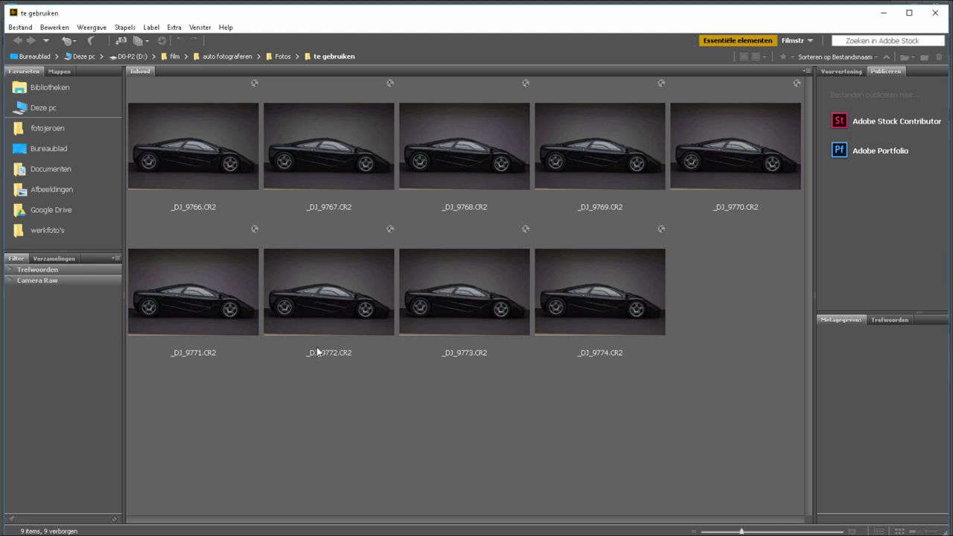
pyautogui.click(175, 27)
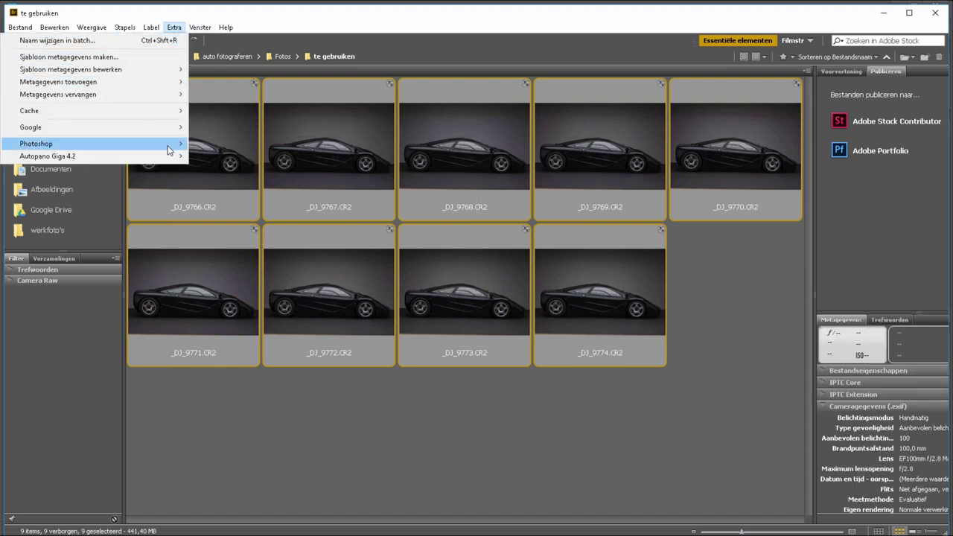
pyautogui.moveTo(35, 143)
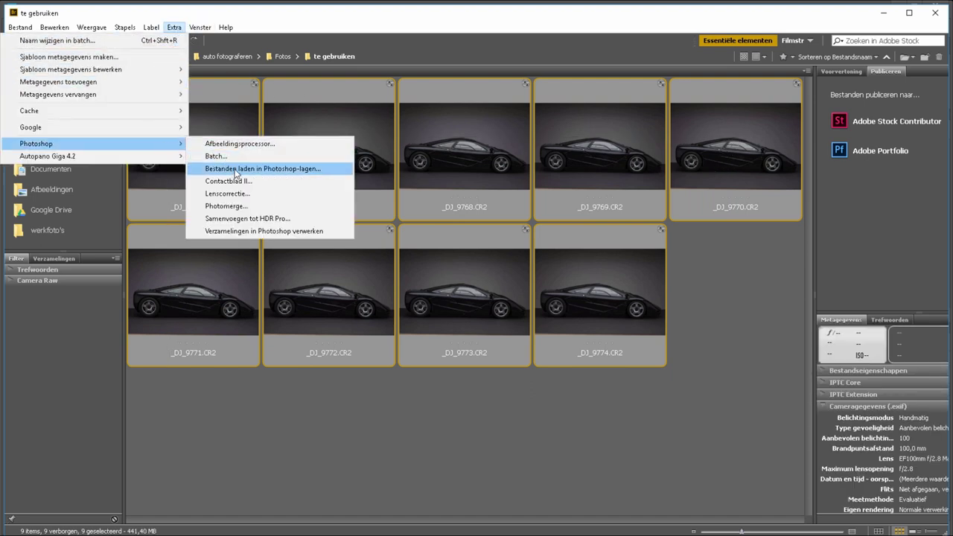
pyautogui.click(236, 173)
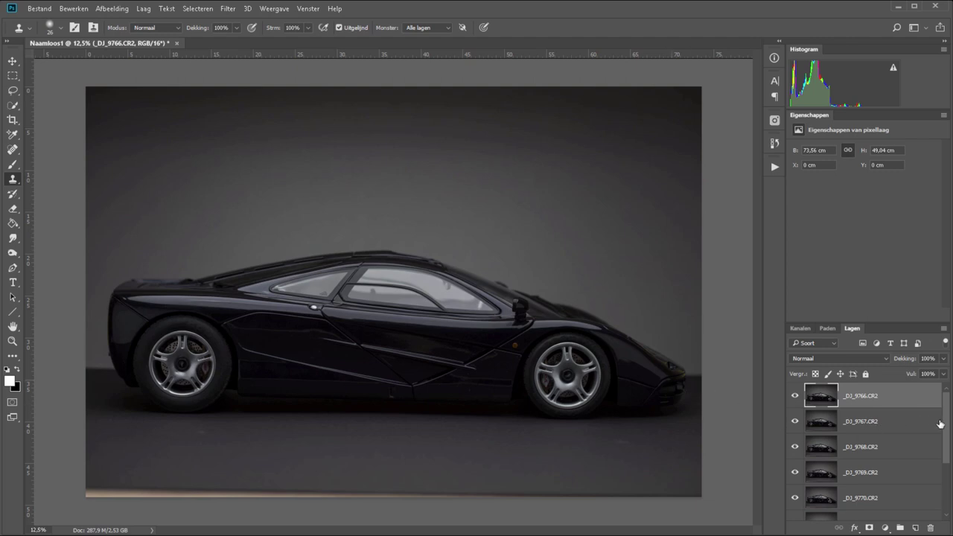
# Solo the _DJ_9774 layer to compare it with _DJ_9766, then make all layers visible again.
pyautogui.moveTo(946, 422); pyautogui.dragTo(948, 428)
pyautogui.scroll(-3, 948, 433)
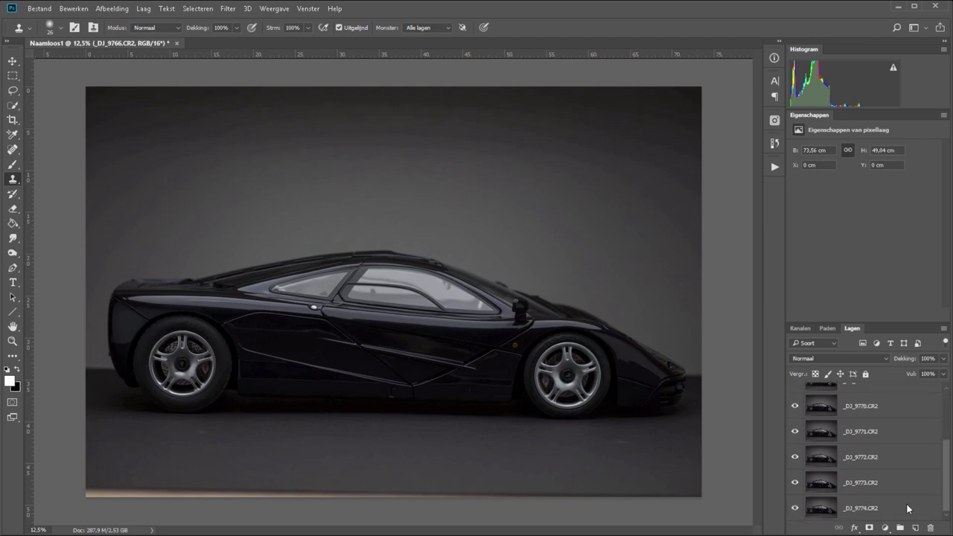
pyautogui.keyDown('alt'); pyautogui.click(795, 508); pyautogui.keyUp('alt')
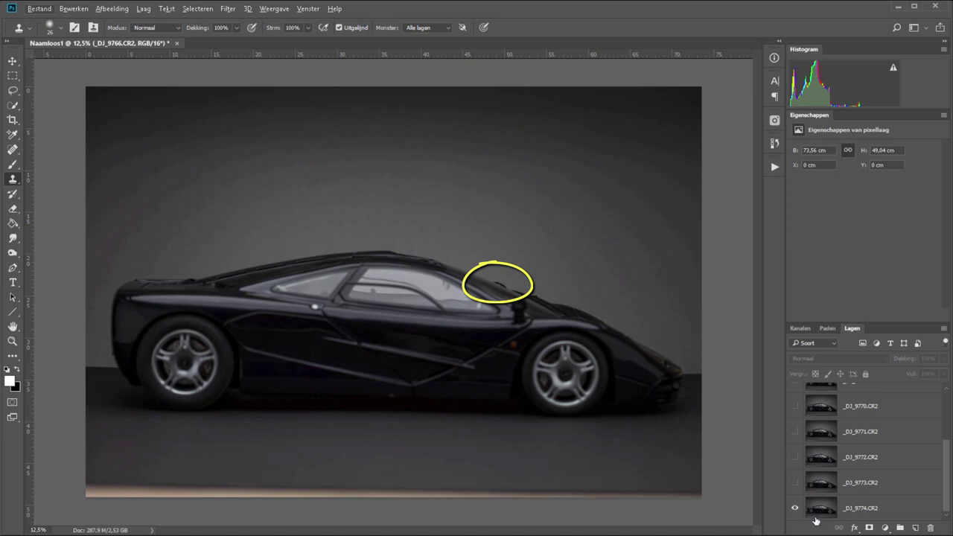
pyautogui.keyDown('alt'); pyautogui.click(795, 509); pyautogui.keyUp('alt')
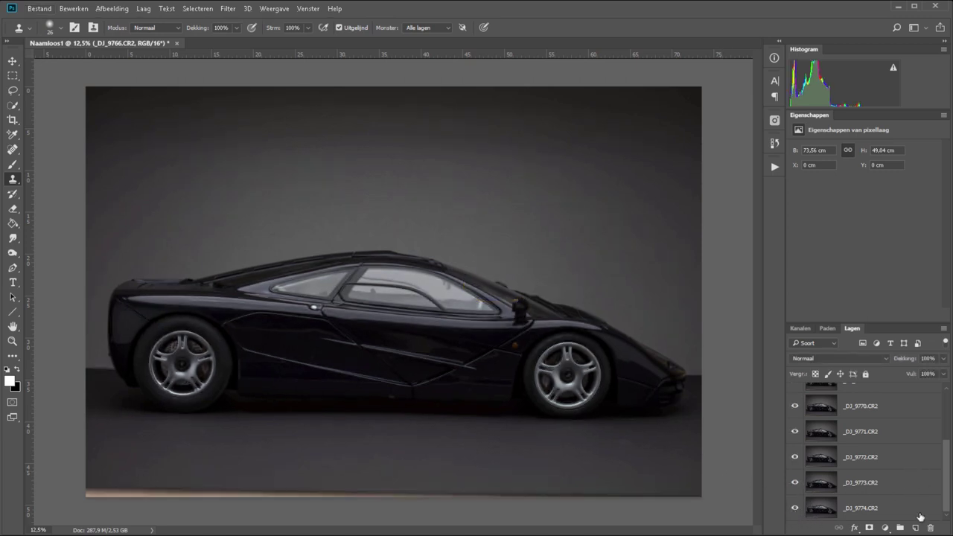
# Select all nine photo layers, _DJ_9766 through _DJ_9774.
pyautogui.click(917, 517)
pyautogui.scroll(3, 945, 402)
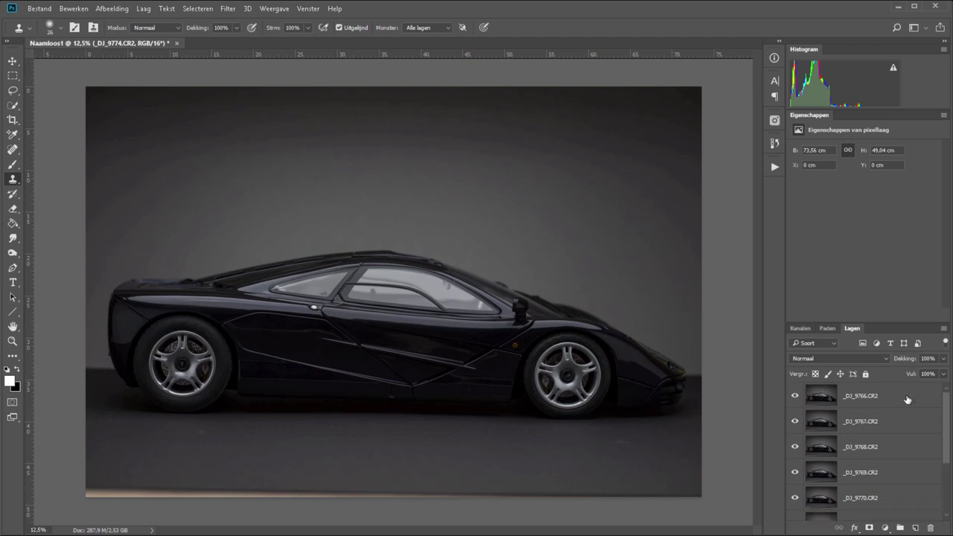
pyautogui.click(867, 405)
pyautogui.scroll(-3, 945, 497)
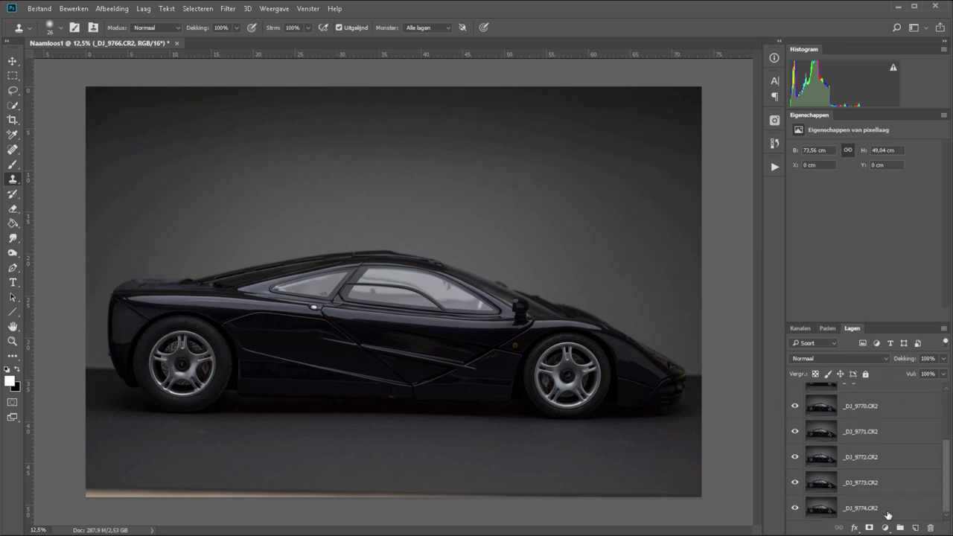
pyautogui.keyDown('shift'); pyautogui.click(884, 512); pyautogui.keyUp('shift')
pyautogui.click(77, 11)
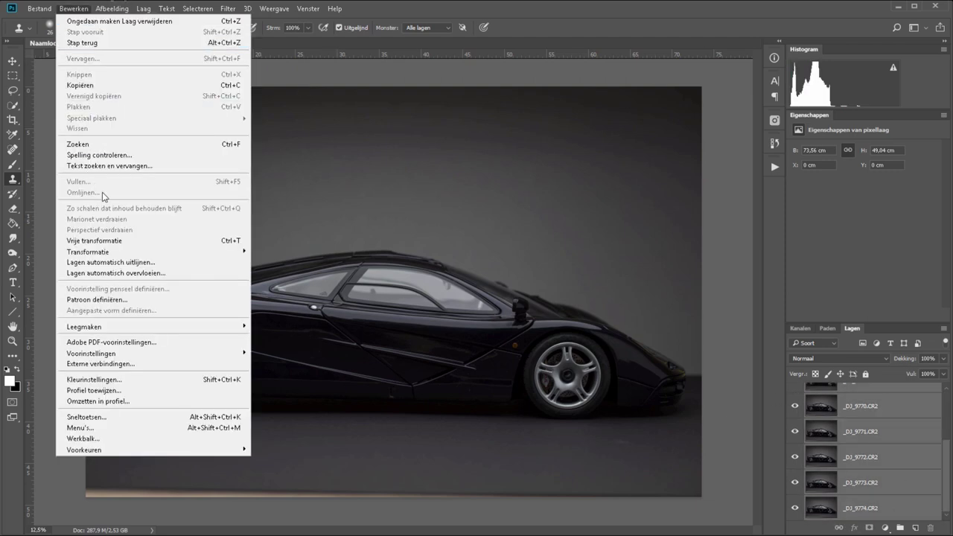
# Auto-align the nine layers using Automatisch projection.
pyautogui.click(126, 269)
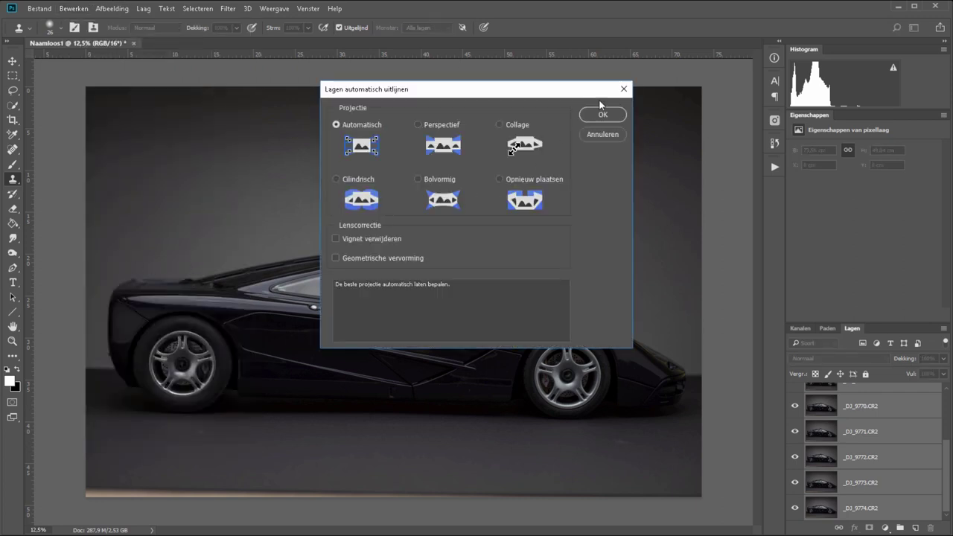
pyautogui.click(603, 115)
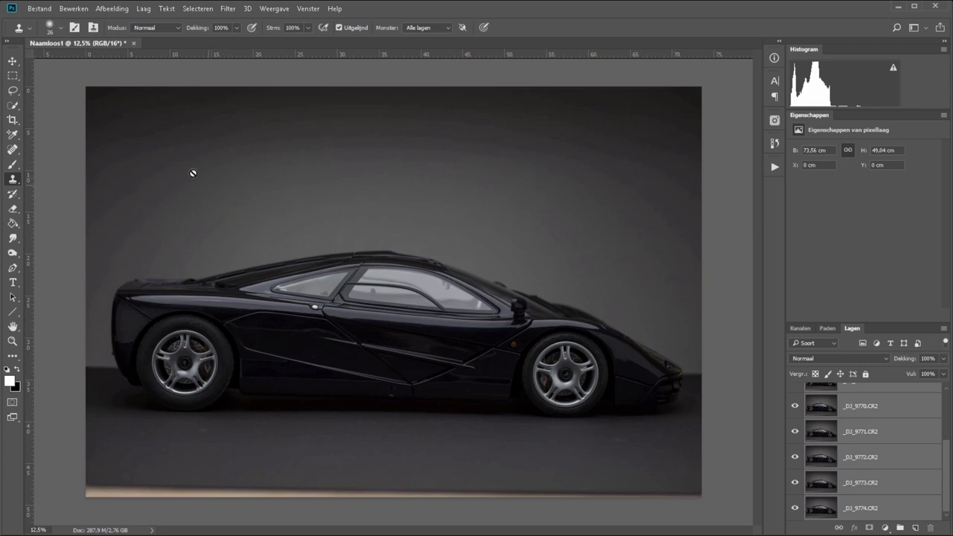
# Auto-blend the layers with Afbeeldingen stapelen into a focus-stacked image.
pyautogui.click(73, 9)
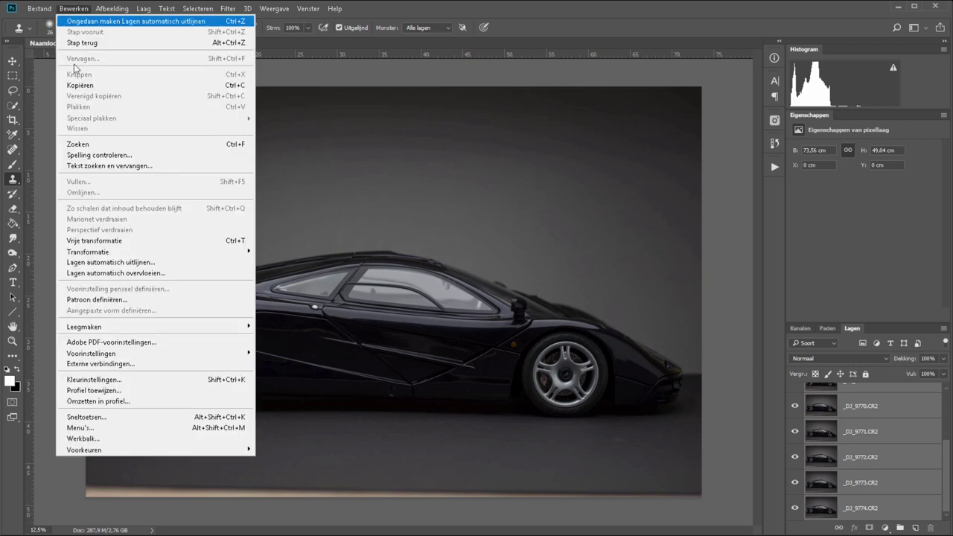
pyautogui.click(144, 273)
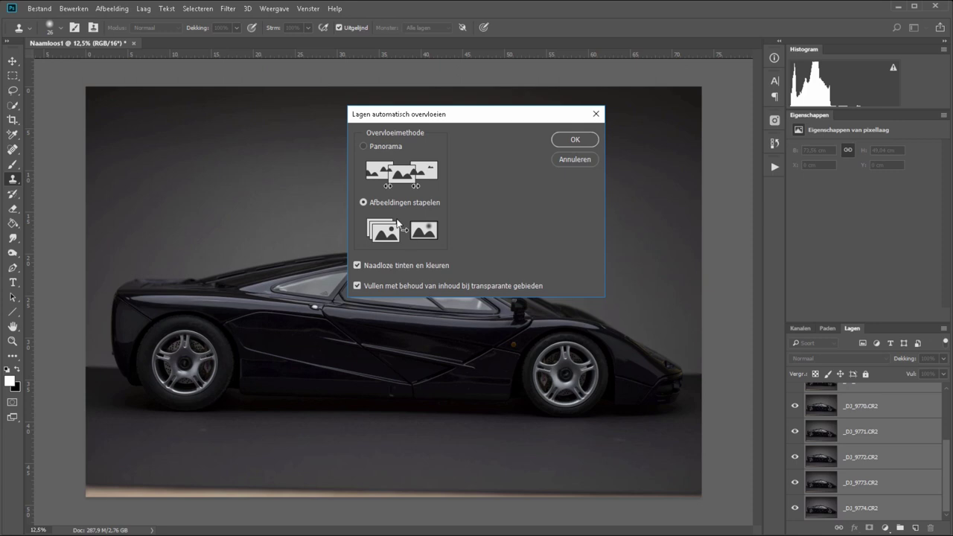
pyautogui.click(575, 141)
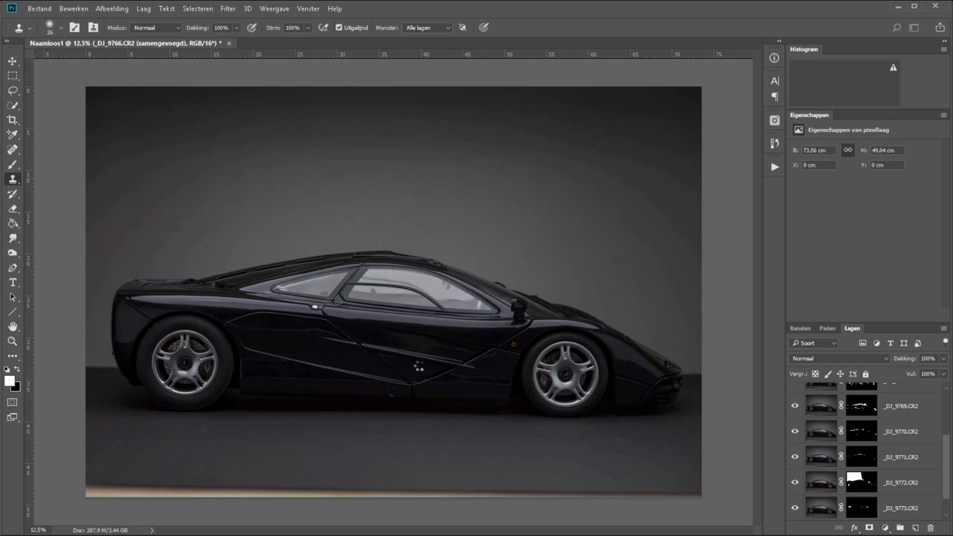
# Delete the merged layer and inspect the _DJ_9766 to _DJ_9769 masked layers individually.
pyautogui.scroll(4, 871, 447)
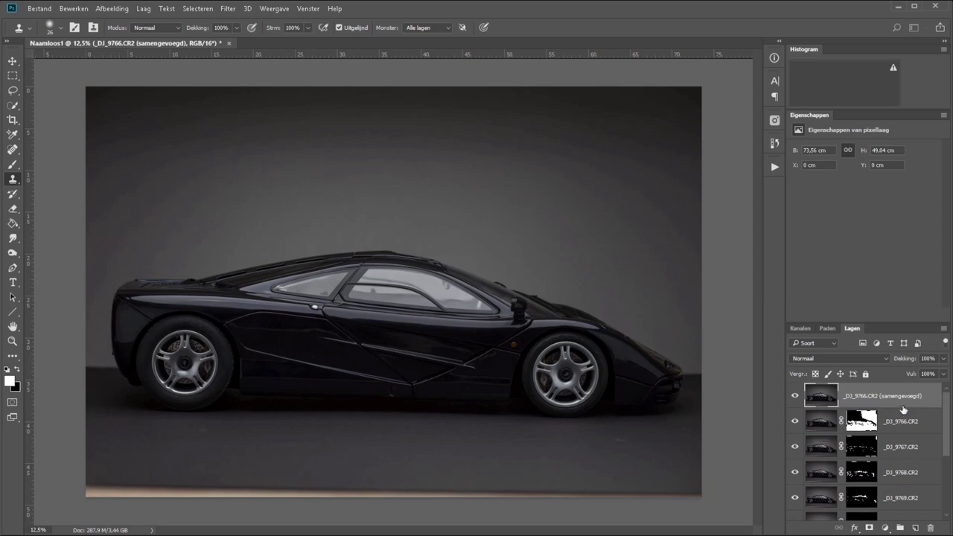
pyautogui.moveTo(876, 399); pyautogui.dragTo(929, 527)
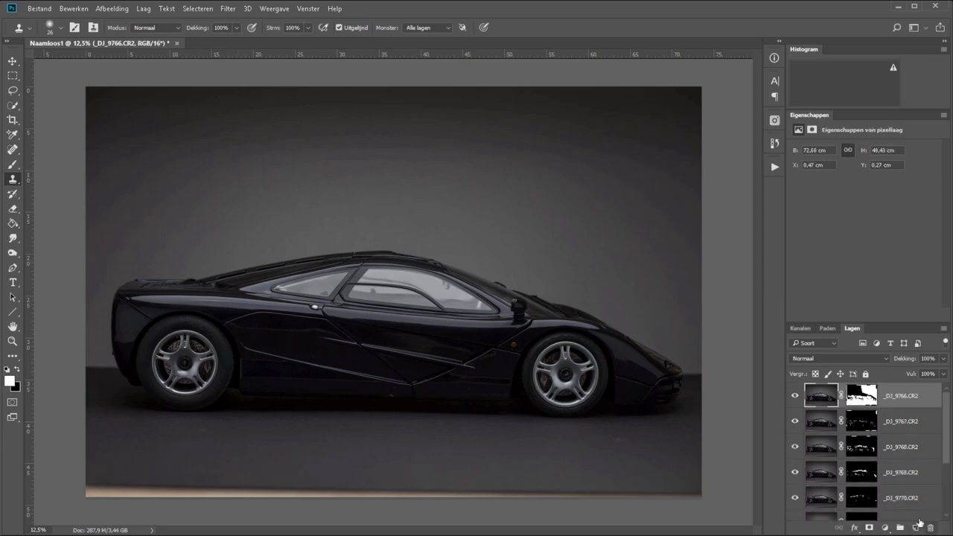
pyautogui.keyDown('alt'); pyautogui.click(794, 395); pyautogui.keyUp('alt')
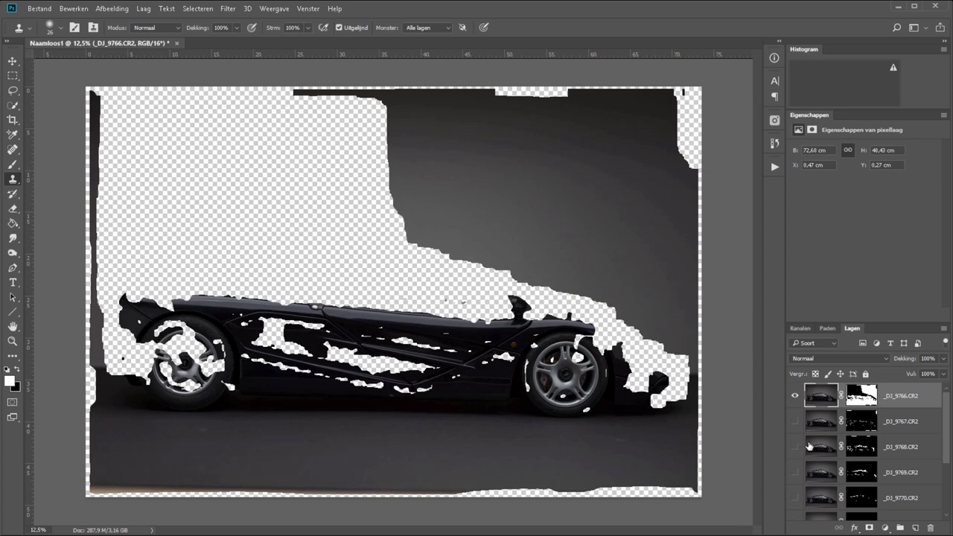
pyautogui.keyDown('alt'); pyautogui.click(794, 421); pyautogui.keyUp('alt')
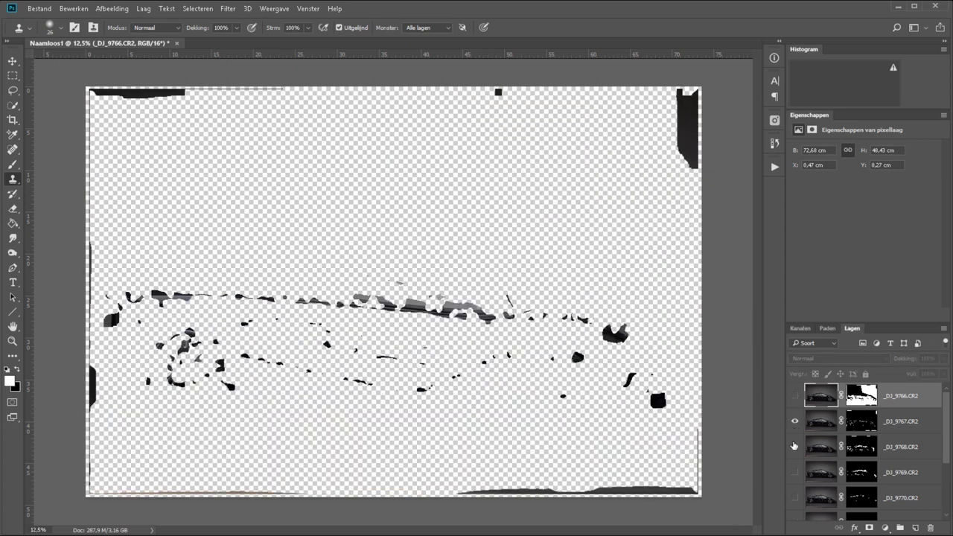
pyautogui.keyDown('alt'); pyautogui.click(794, 446); pyautogui.keyUp('alt')
pyautogui.click(794, 471)
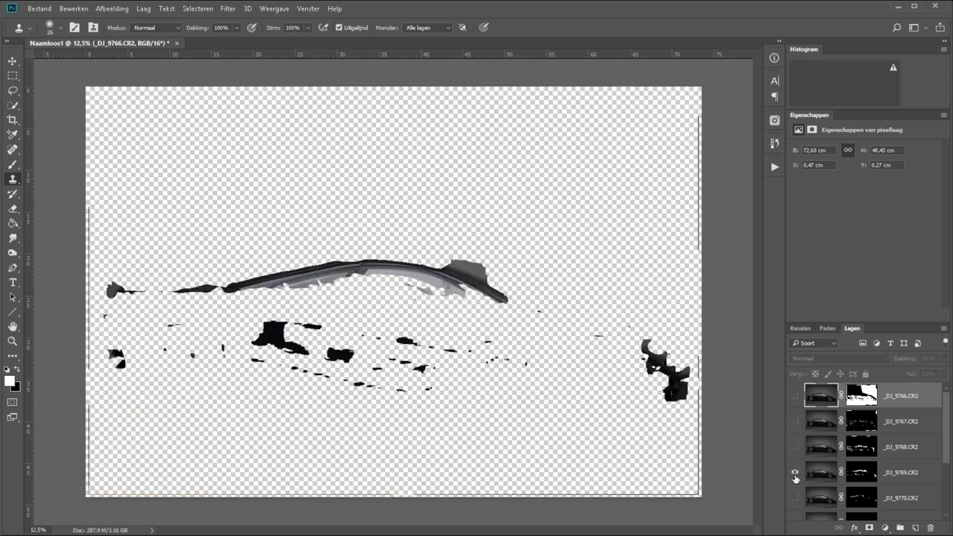
pyautogui.click(794, 422)
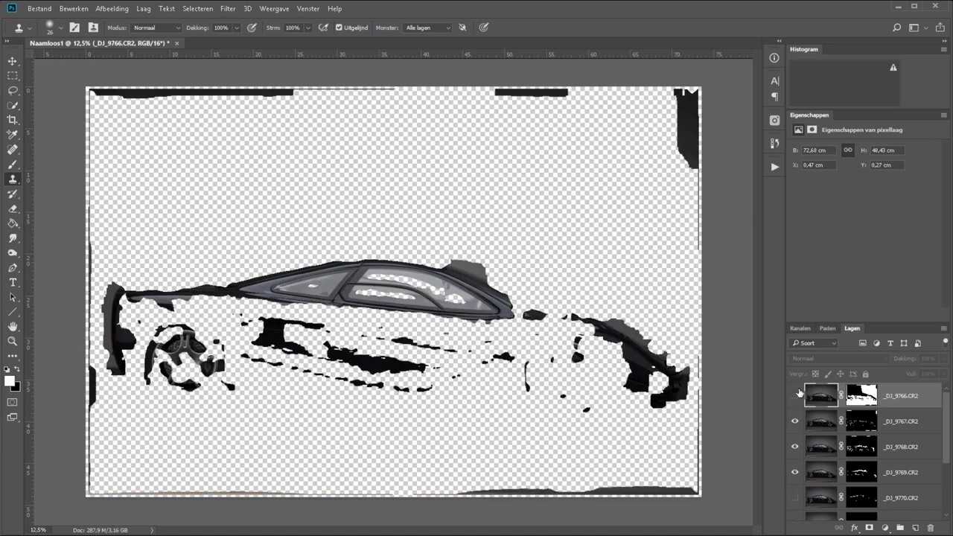
# Turn layers _DJ_9770 through _DJ_9774 back on so all nine masked layers show.
pyautogui.scroll(-1, 948, 469)
pyautogui.scroll(-3, 948, 469)
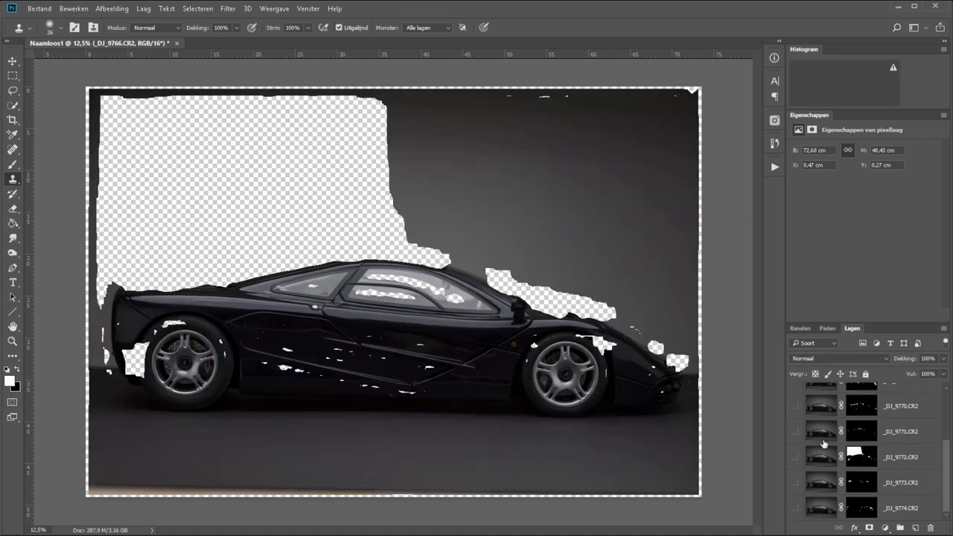
pyautogui.click(794, 406)
pyautogui.click(794, 431)
pyautogui.moveTo(795, 466); pyautogui.dragTo(794, 507)
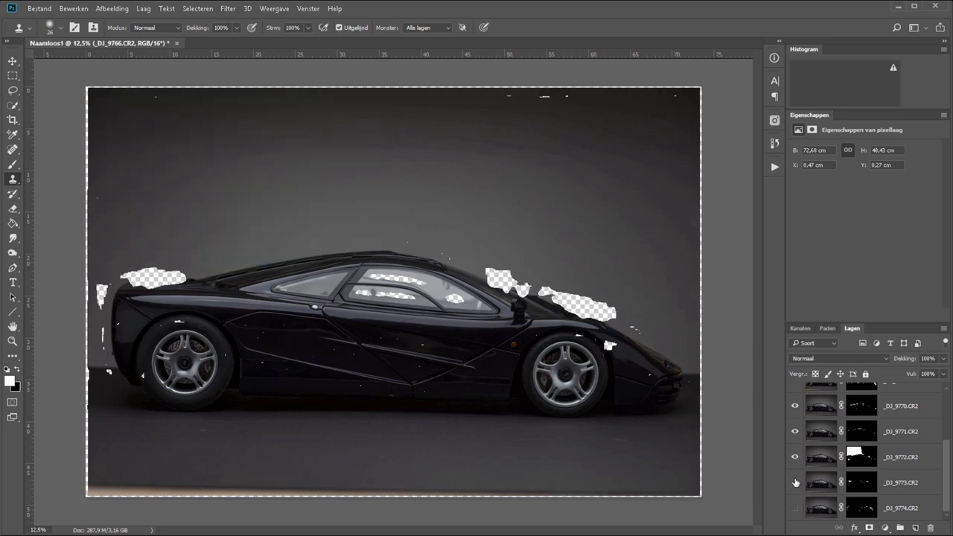
pyautogui.scroll(5, 945, 491)
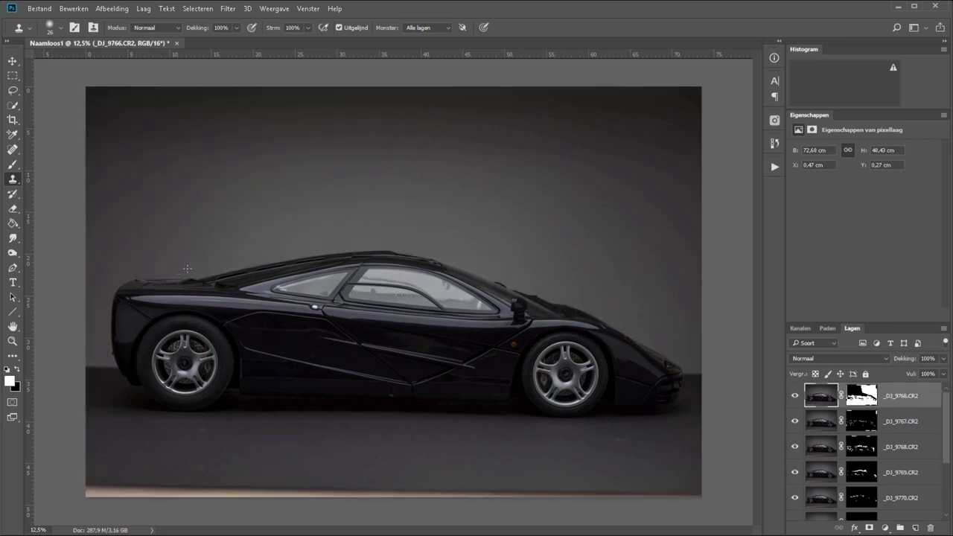
# Zoom into the rear wheel and pan along the door to the front wheel to check sharpness.
pyautogui.press('z')
pyautogui.moveTo(232, 218); pyautogui.dragTo(135, 433)
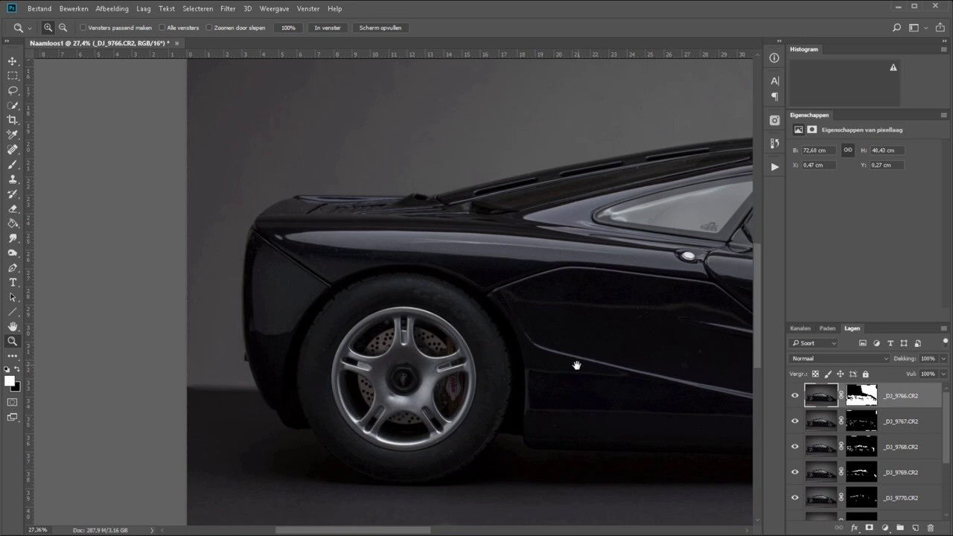
pyautogui.moveTo(579, 365); pyautogui.dragTo(372, 347)
pyautogui.moveTo(521, 355); pyautogui.dragTo(382, 346)
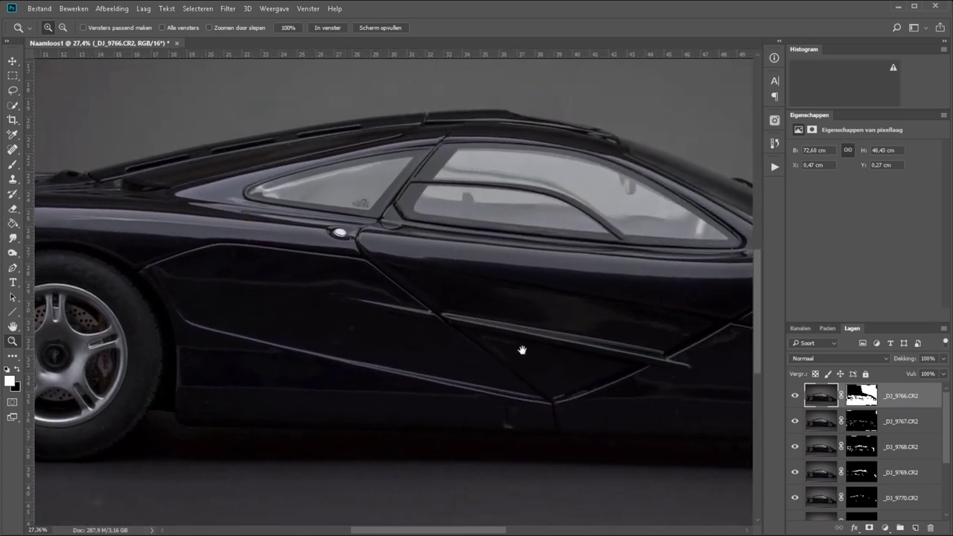
pyautogui.moveTo(522, 350); pyautogui.dragTo(338, 347)
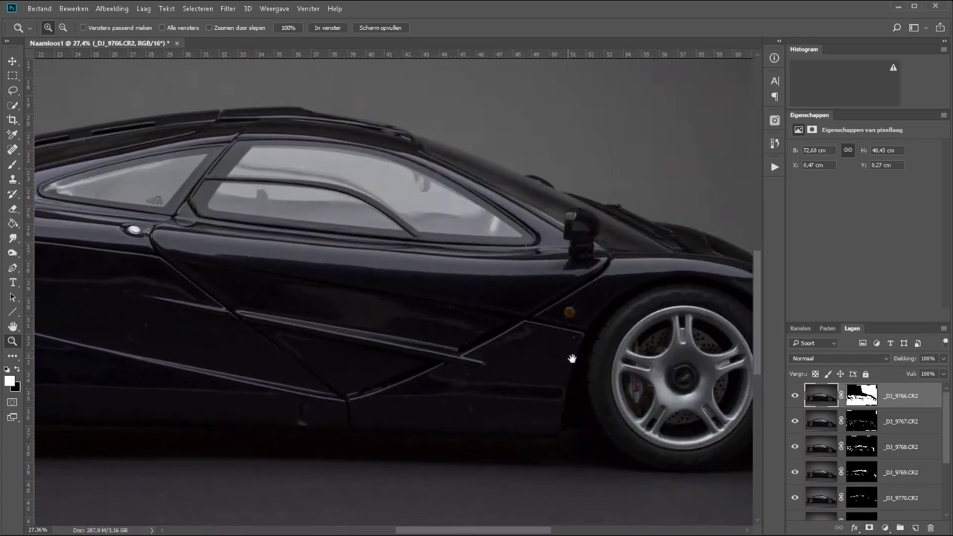
pyautogui.moveTo(572, 359); pyautogui.dragTo(399, 344)
# Pan back to the rear wheel, fit the car in the window, and add empty layer Laag 1.
pyautogui.moveTo(513, 351); pyautogui.dragTo(422, 346)
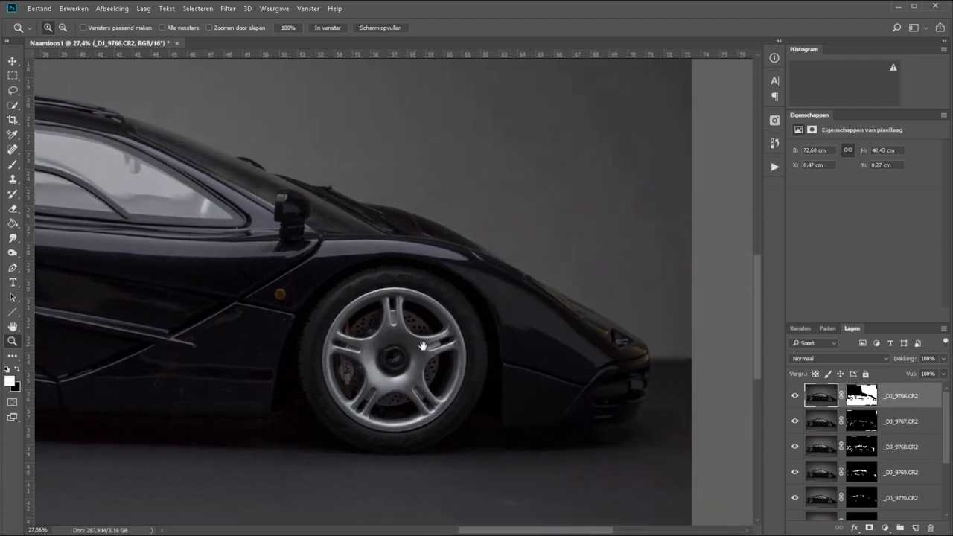
pyautogui.moveTo(320, 343); pyautogui.dragTo(662, 348)
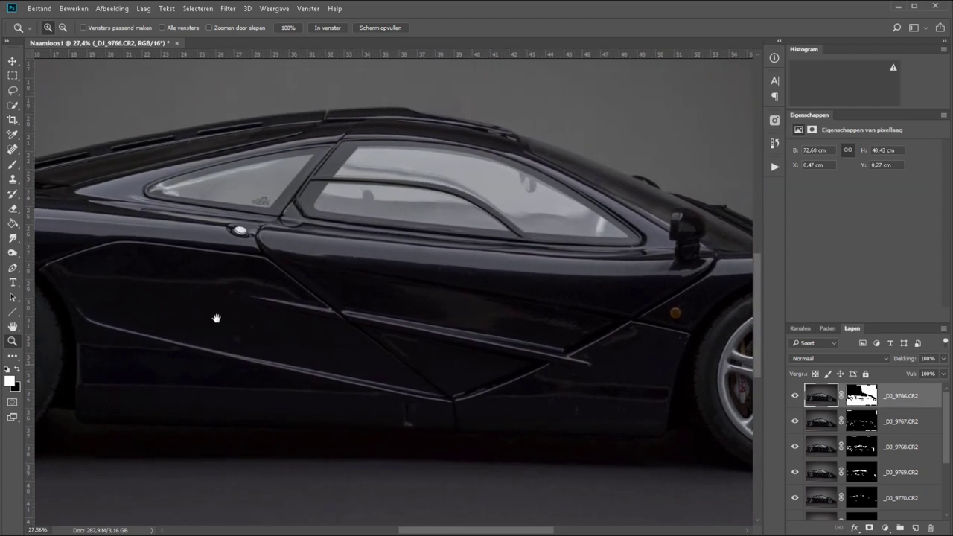
pyautogui.moveTo(216, 318); pyautogui.dragTo(518, 335)
pyautogui.moveTo(453, 335)
pyautogui.mouseDown()
pyautogui.moveTo(467, 283)
pyautogui.moveTo(455, 347)
pyautogui.moveTo(340, 340)
pyautogui.moveTo(333, 319)
pyautogui.mouseUp()
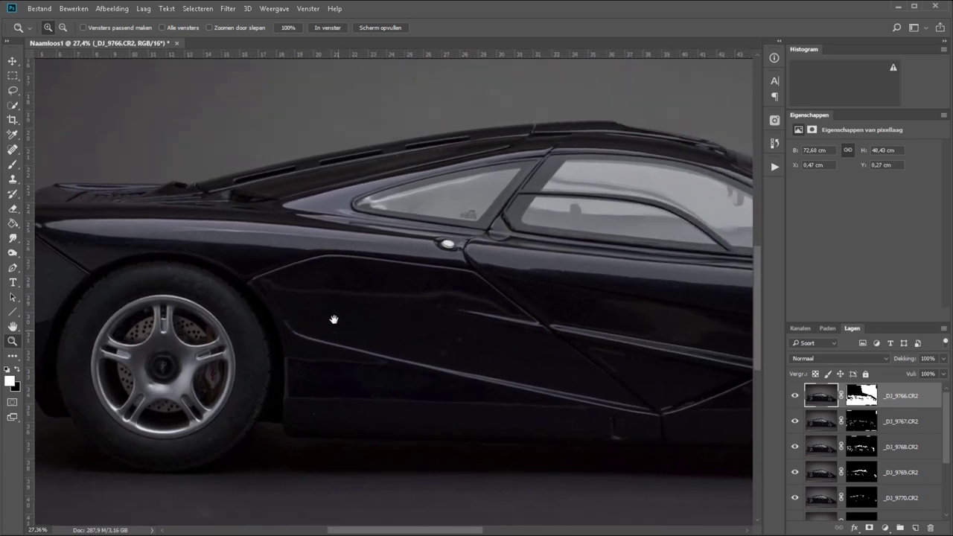
pyautogui.hotkey('ctrl', '0')
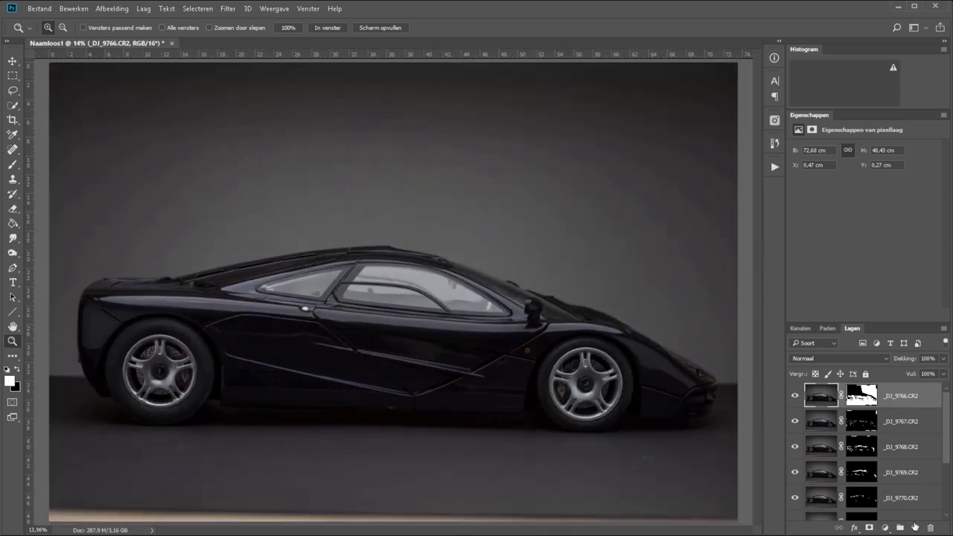
pyautogui.click(915, 526)
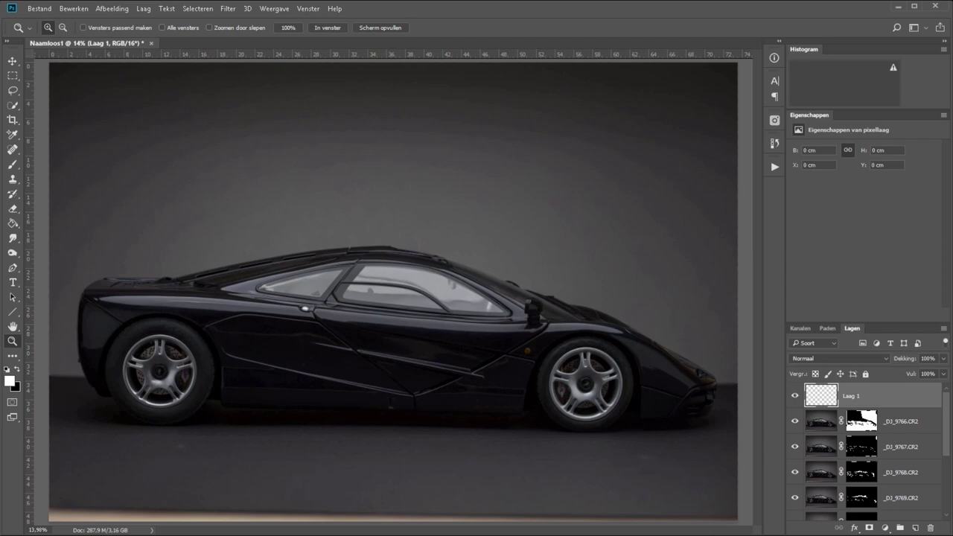
# Zoom to 100% on the rear fender and wheel arch to reveal the dust specks.
pyautogui.moveTo(214, 239); pyautogui.dragTo(93, 406)
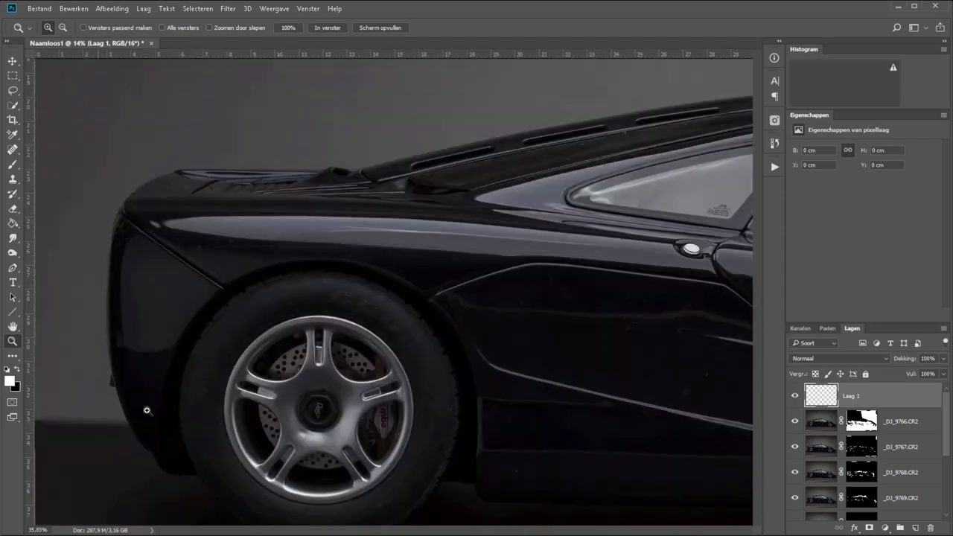
pyautogui.click(329, 258)
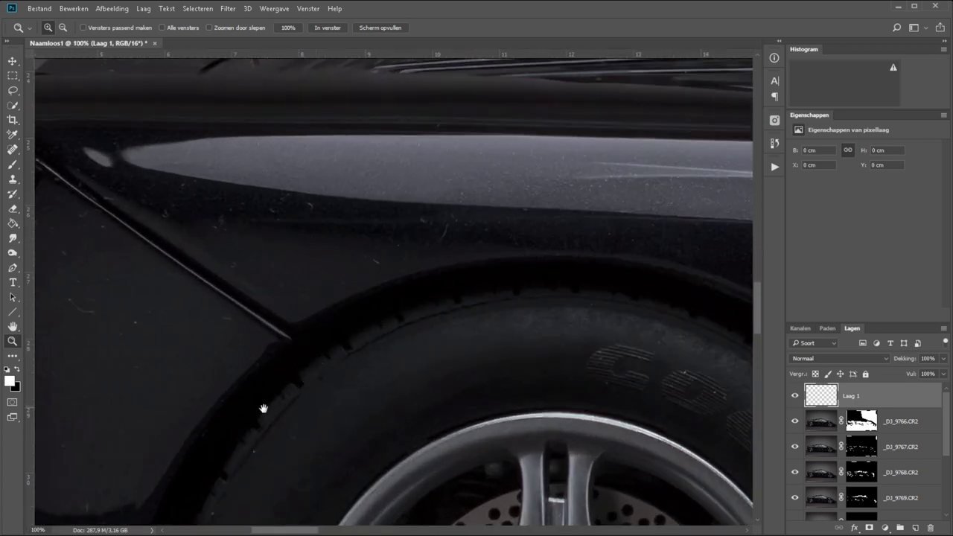
pyautogui.moveTo(262, 406); pyautogui.dragTo(417, 311)
pyautogui.moveTo(263, 308); pyautogui.dragTo(324, 408)
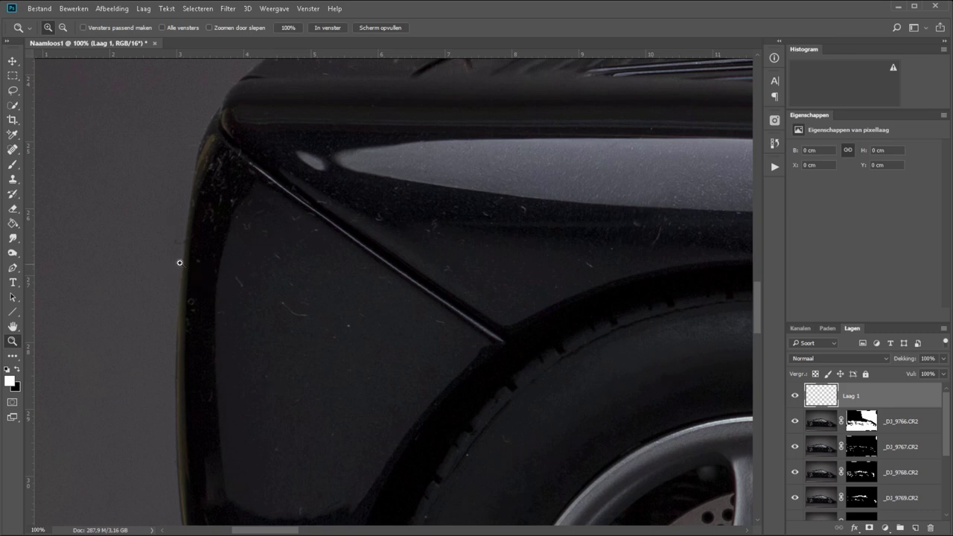
# With the Clone Stamp selected, rename the empty top layer to klonen.
pyautogui.press('s')
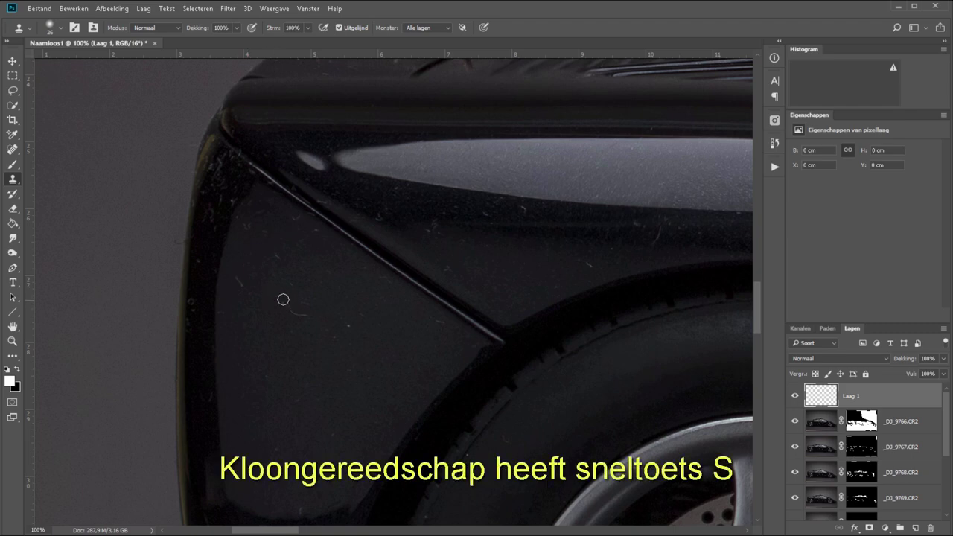
pyautogui.doubleClick(849, 396)
pyautogui.write('klonen')
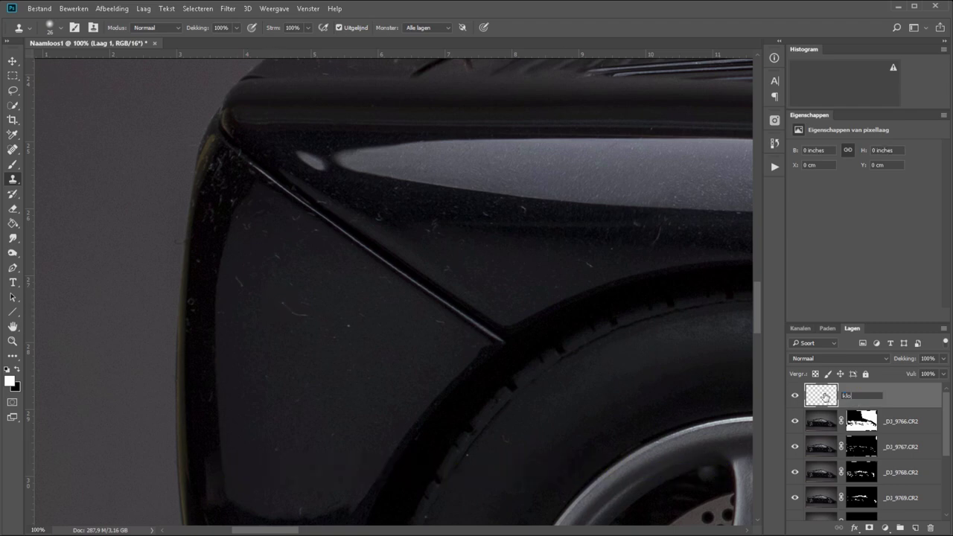
pyautogui.press('Return')
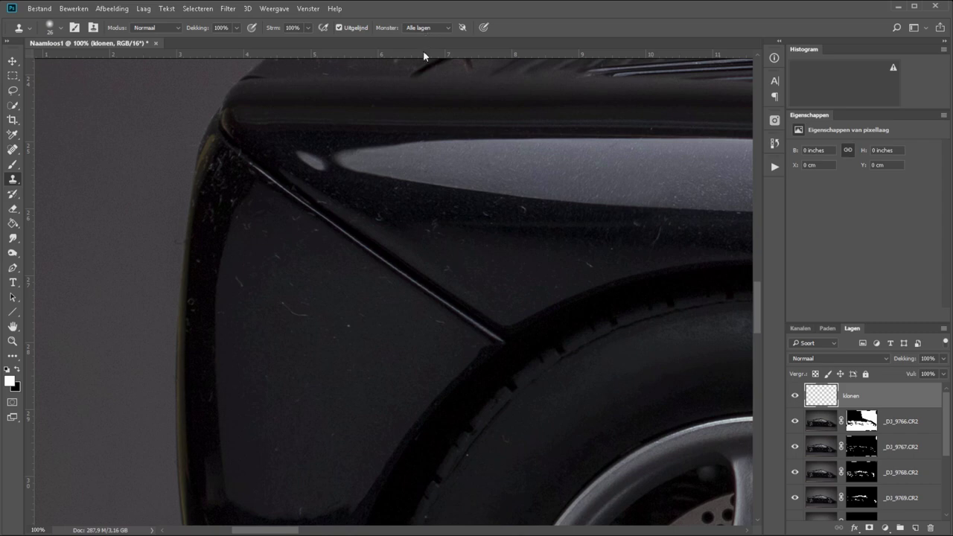
# Set a 115 px clone brush and clone a test stroke from the fender edge onto the left backdrop.
pyautogui.rightClick(390, 264)
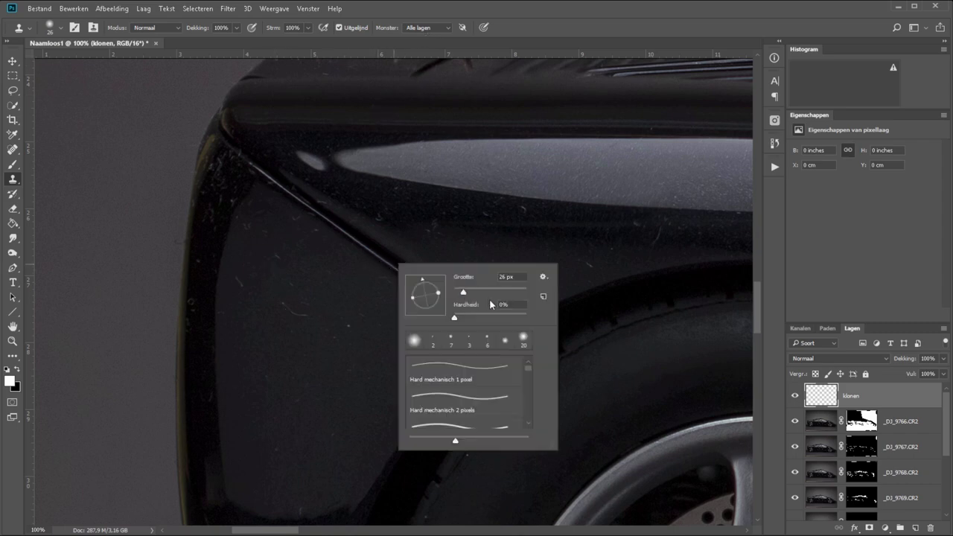
pyautogui.click(493, 292)
pyautogui.click(383, 262)
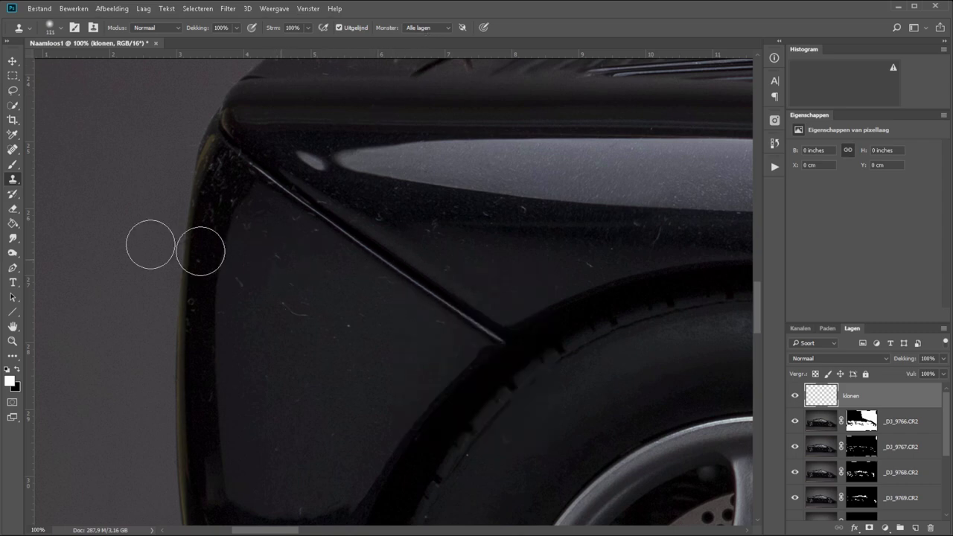
pyautogui.moveTo(74, 237)
pyautogui.mouseDown()
pyautogui.moveTo(109, 269)
pyautogui.moveTo(64, 221)
pyautogui.moveTo(81, 266)
pyautogui.mouseUp()
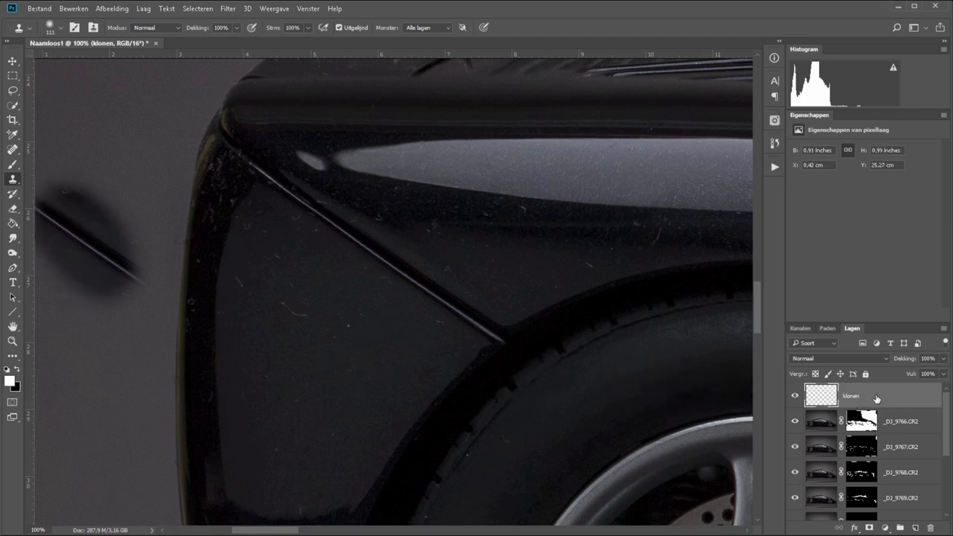
pyautogui.click(794, 397)
# Erase the test clone stroke with a 177 px eraser.
pyautogui.press('e')
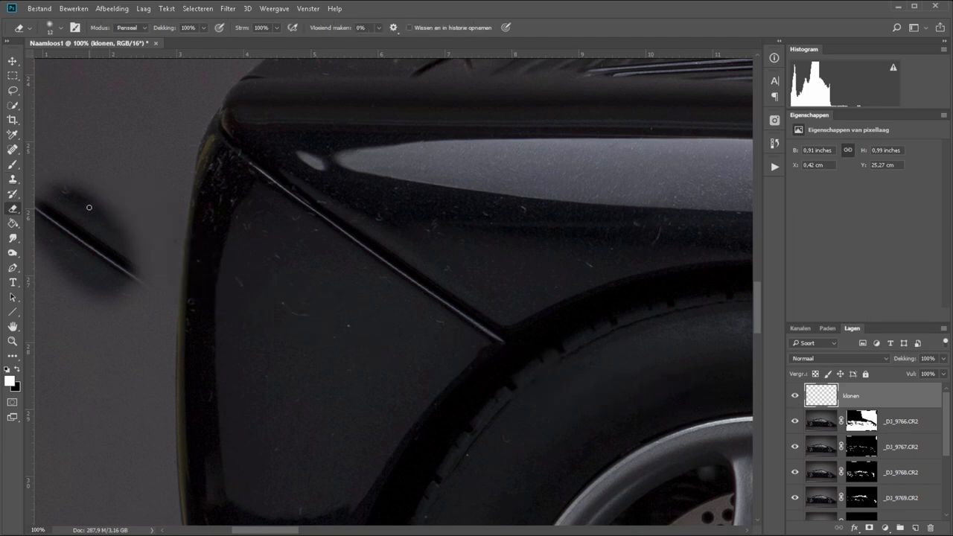
pyautogui.rightClick(111, 202)
pyautogui.click(207, 223)
pyautogui.moveTo(74, 181); pyautogui.dragTo(104, 283)
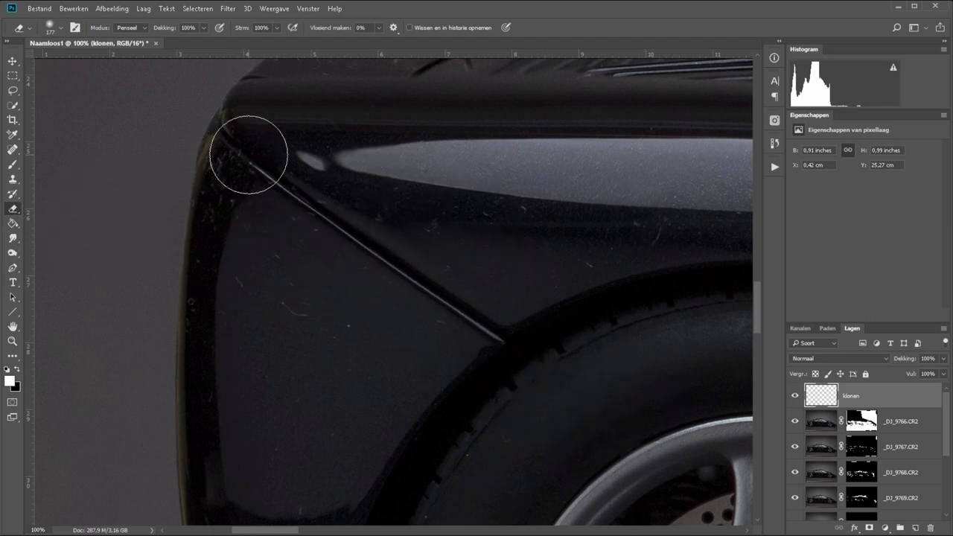
# Clone away dust specks on the fender panel and upper-edge scratches with a 40 px brush.
pyautogui.press('s')
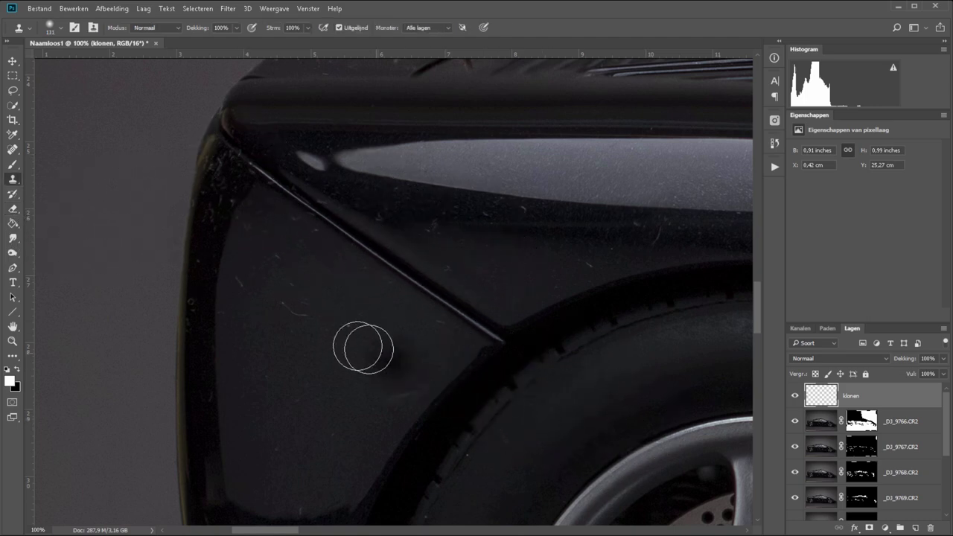
pyautogui.rightClick(361, 345)
pyautogui.press('Return')
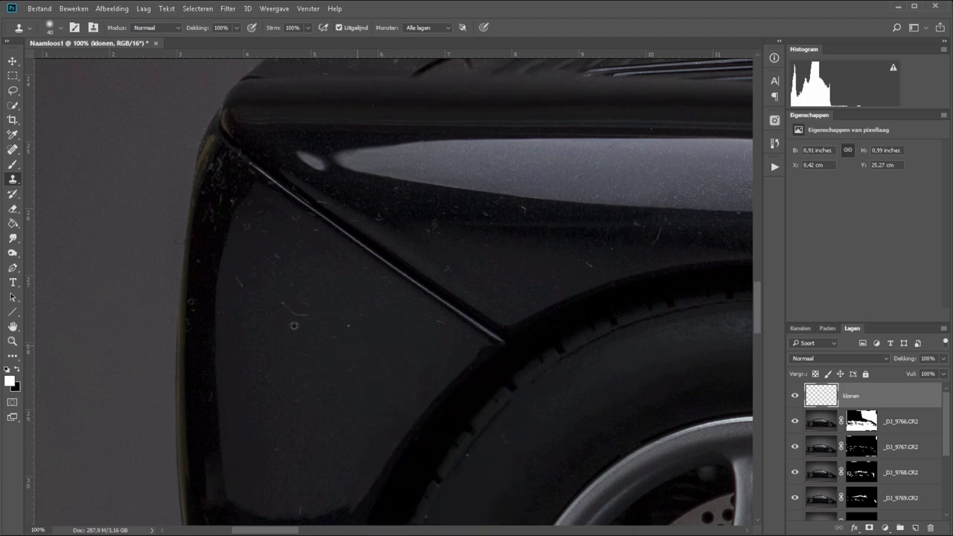
pyautogui.moveTo(341, 349); pyautogui.dragTo(332, 335)
pyautogui.moveTo(289, 281); pyautogui.dragTo(279, 264)
pyautogui.moveTo(294, 398); pyautogui.dragTo(350, 389)
pyautogui.moveTo(208, 223); pyautogui.dragTo(223, 172)
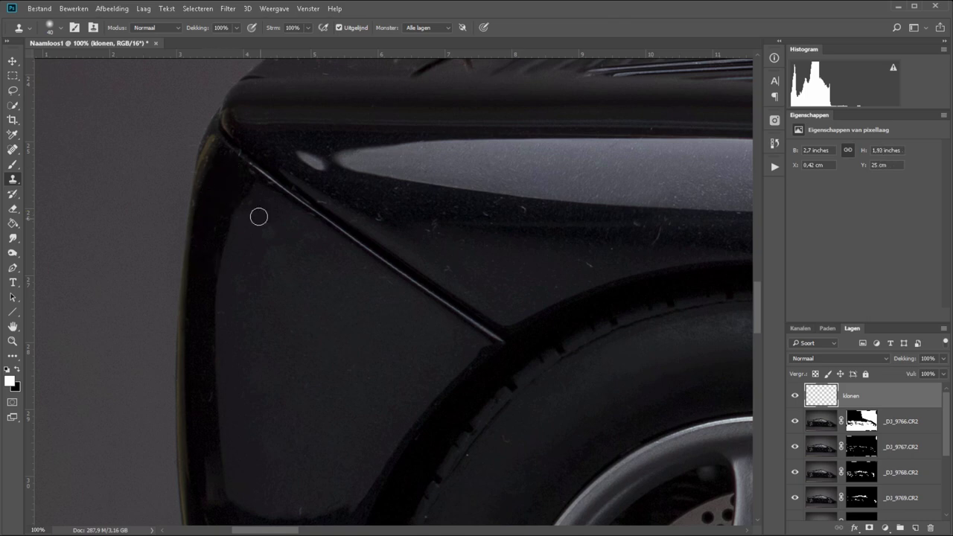
# Clone out the remaining specks on the upper fender, then fit the image and check the klonen retouches.
pyautogui.scroll(-5, 275, 210)
pyautogui.scroll(-5, 300, 333)
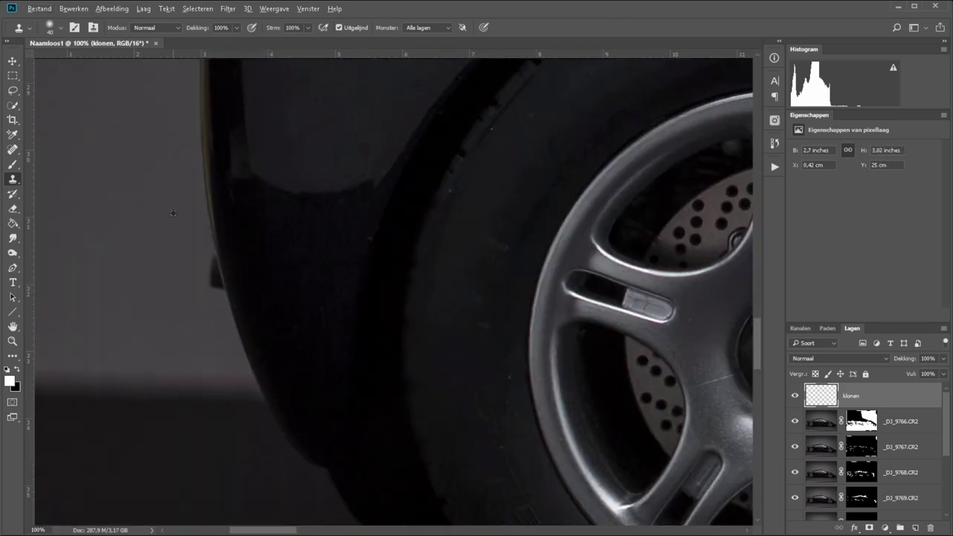
pyautogui.moveTo(473, 196); pyautogui.dragTo(394, 402)
pyautogui.click(611, 296)
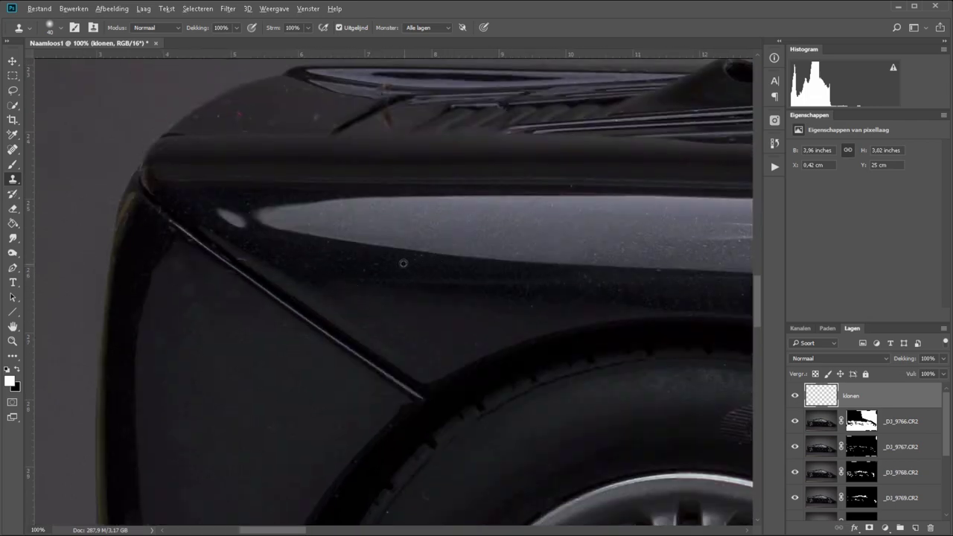
pyautogui.click(244, 116)
pyautogui.click(291, 91)
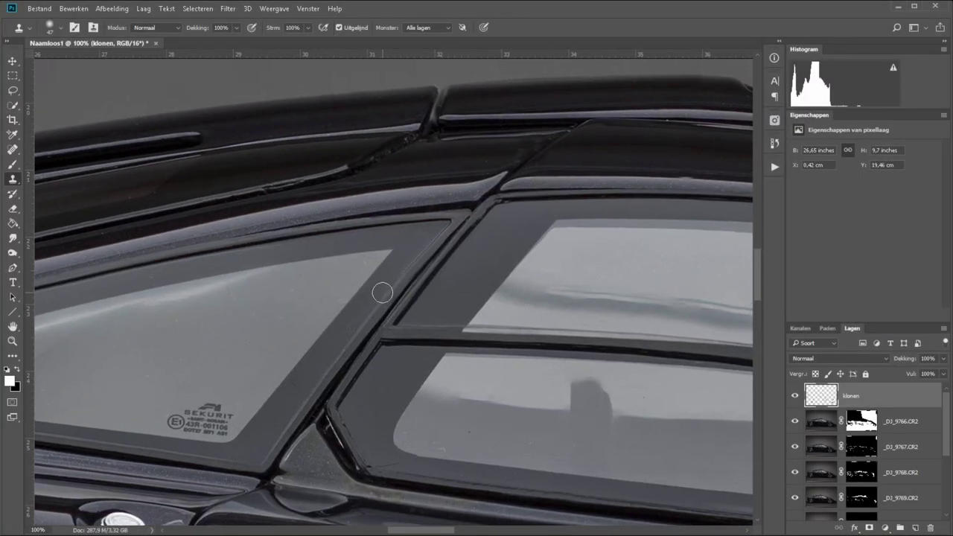
pyautogui.hotkey('ctrl', '0')
pyautogui.keyDown('alt'); pyautogui.click(794, 396); pyautogui.keyUp('alt')
pyautogui.keyDown('alt'); pyautogui.click(794, 396); pyautogui.keyUp('alt')
pyautogui.keyDown('alt'); pyautogui.click(794, 396); pyautogui.keyUp('alt')
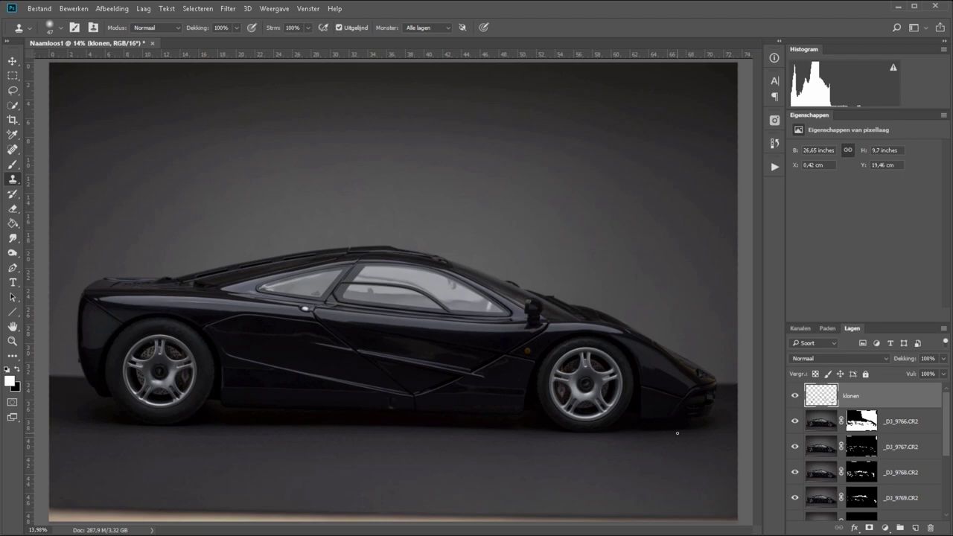
pyautogui.keyDown('alt'); pyautogui.click(794, 396); pyautogui.keyUp('alt')
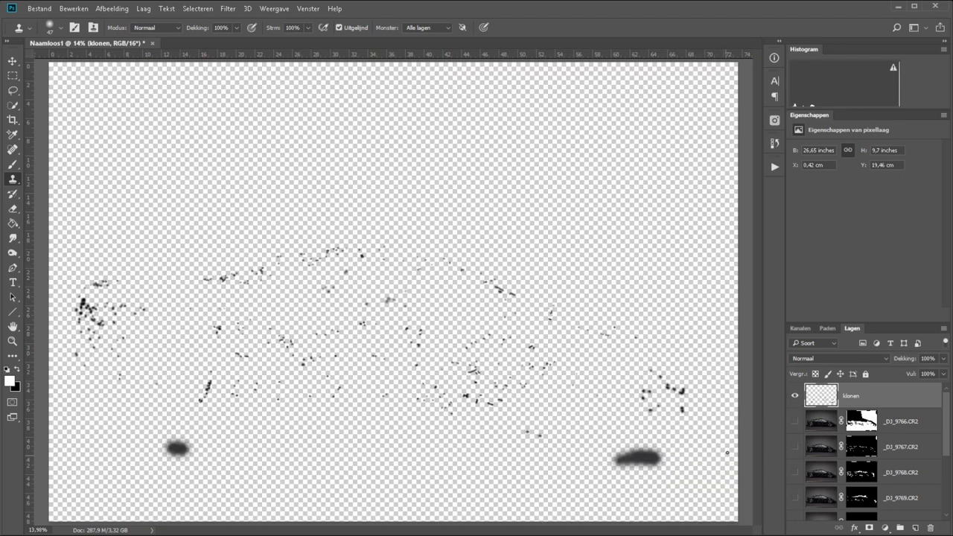
pyautogui.keyDown('alt'); pyautogui.click(794, 395); pyautogui.keyUp('alt')
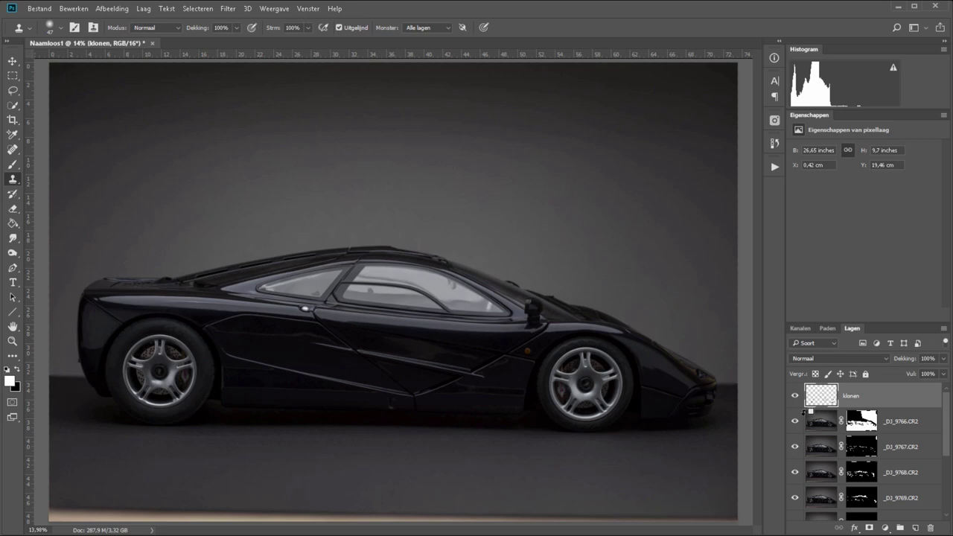
pyautogui.hotkey('ctrl', '-')
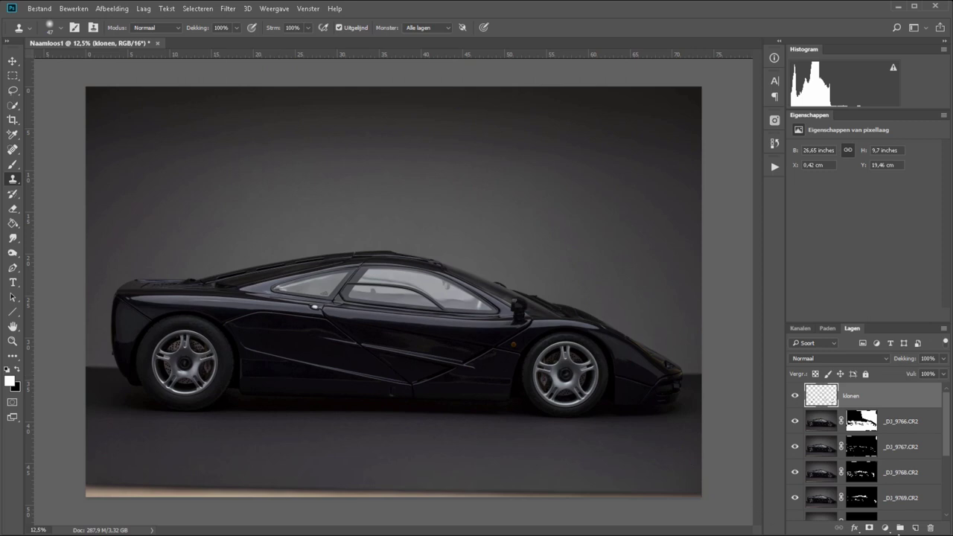
# Add a new empty layer above klonen named crop.
pyautogui.click(915, 528)
pyautogui.doubleClick(849, 396)
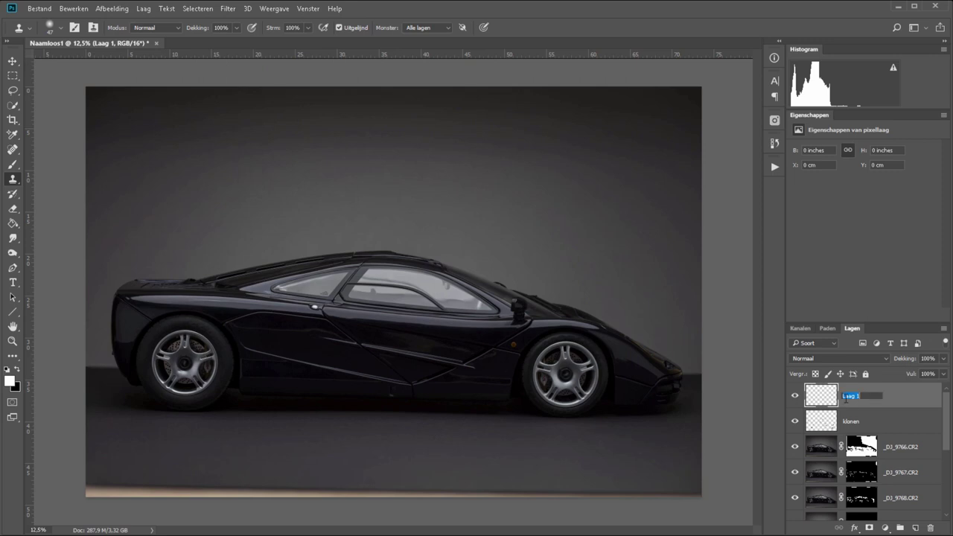
pyautogui.write('crop')
pyautogui.press('Return')
# Select a free-proportion wide band around the car and invert it to the top and bottom strips.
pyautogui.click(13, 76)
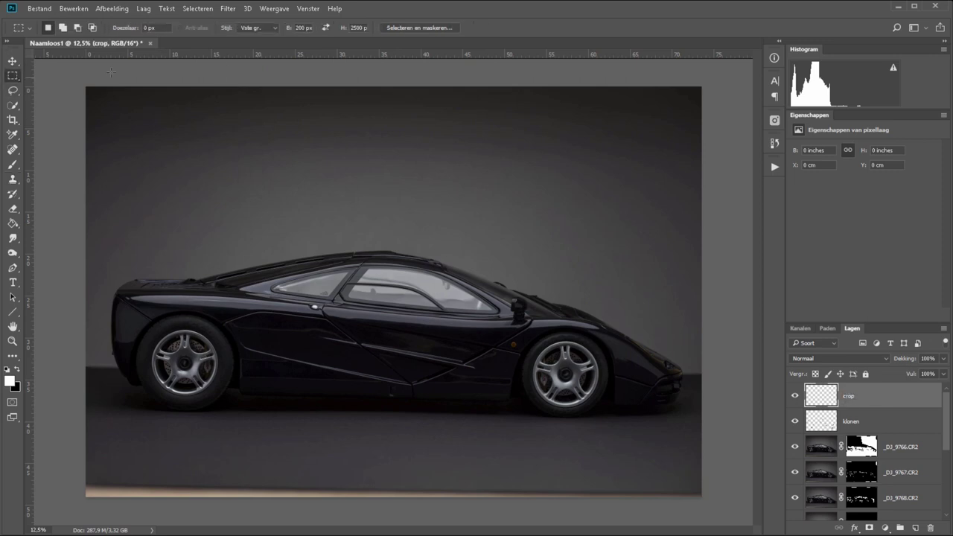
pyautogui.click(259, 34)
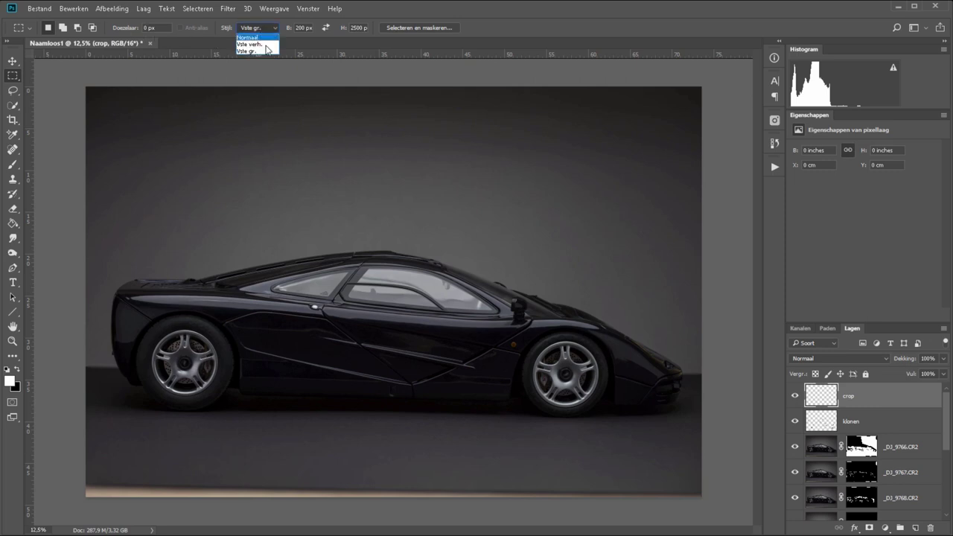
pyautogui.click(269, 43)
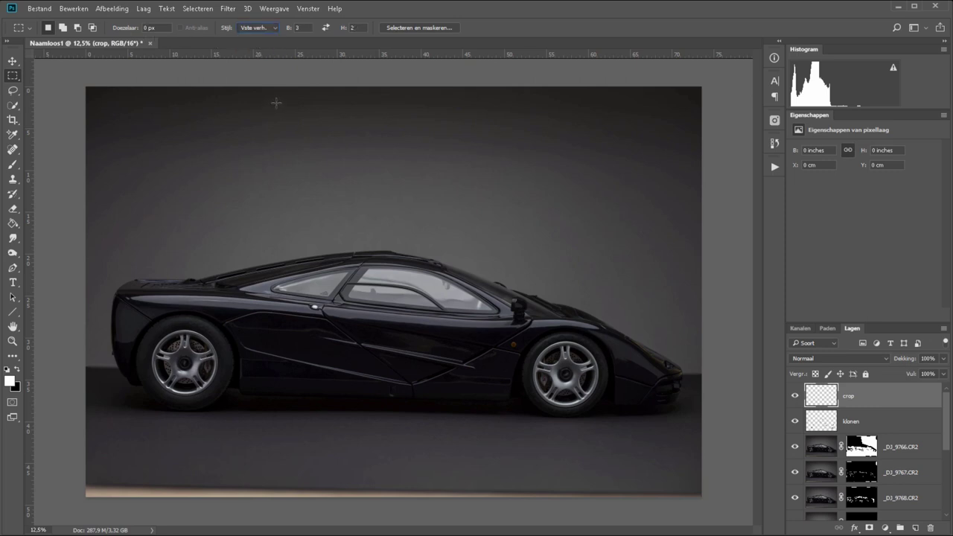
pyautogui.moveTo(98, 102)
pyautogui.mouseDown()
pyautogui.moveTo(519, 417)
pyautogui.moveTo(740, 484)
pyautogui.mouseUp()
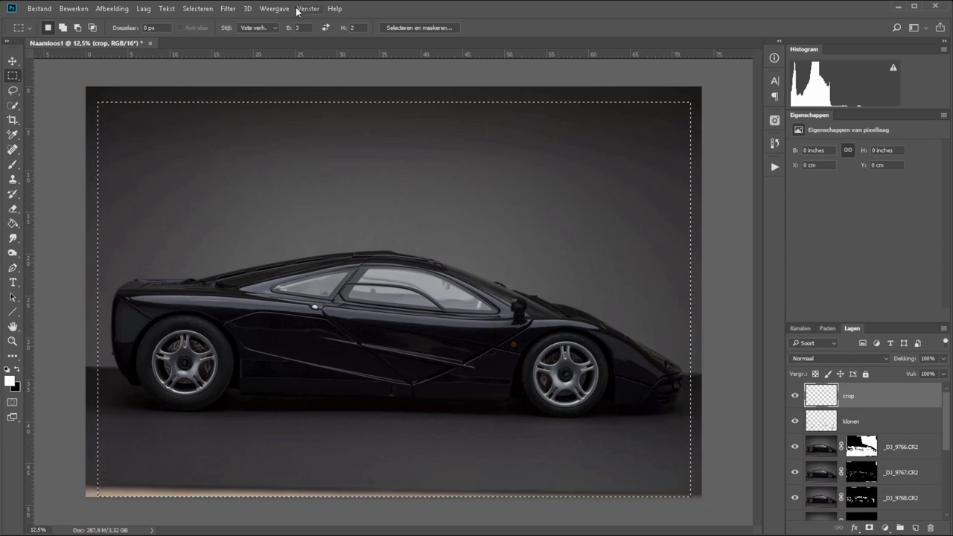
pyautogui.click(257, 28)
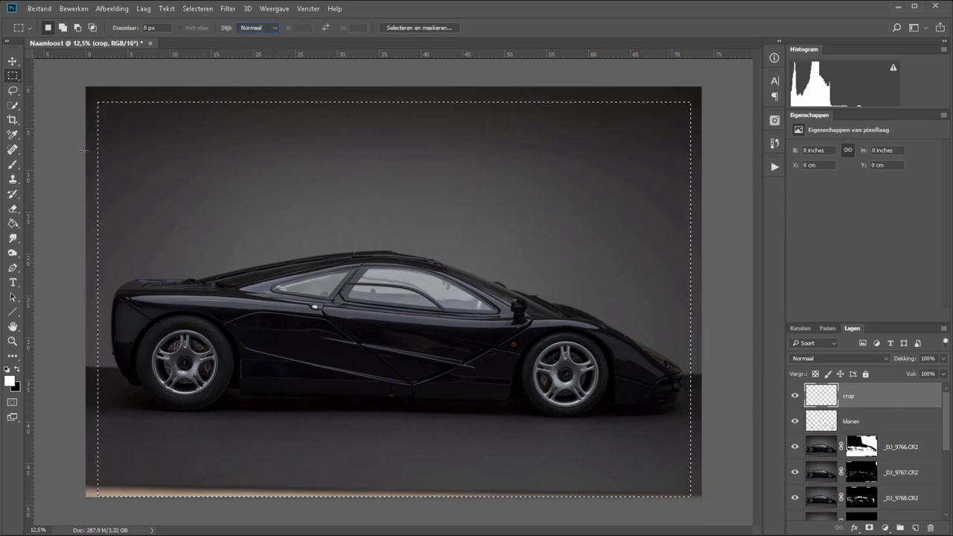
pyautogui.moveTo(86, 158); pyautogui.dragTo(735, 443)
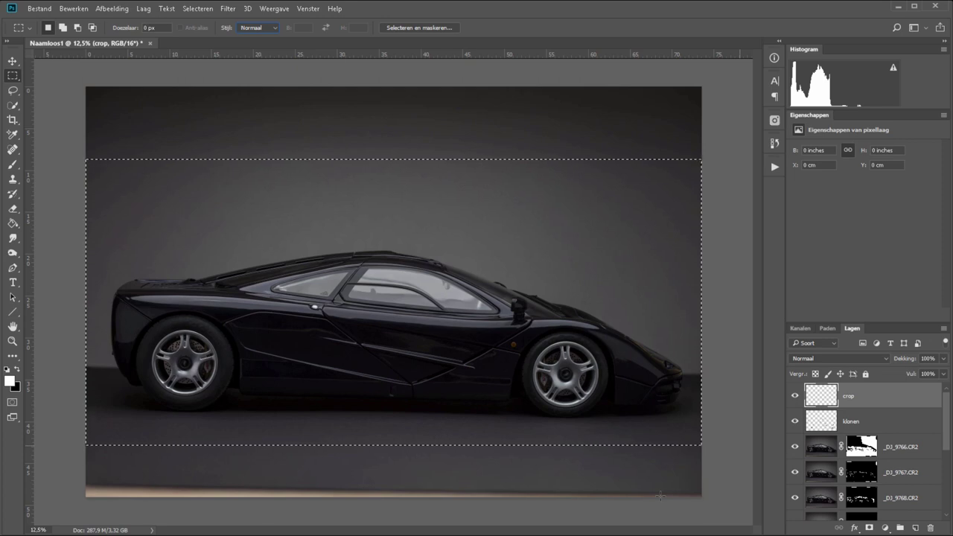
pyautogui.hotkey('ctrl', 'shift', 'i')
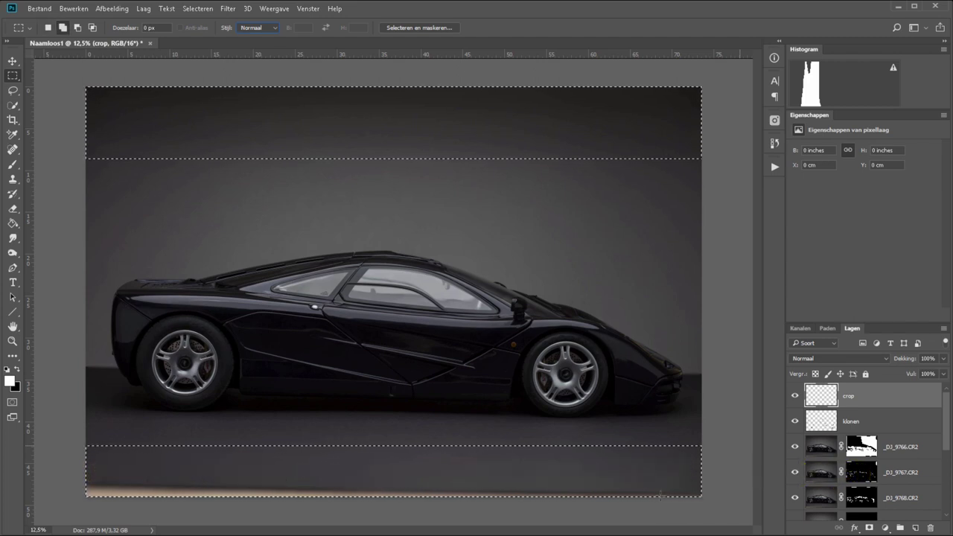
# Fill the selected top and bottom strips with grey, deselect, and toggle the crop layer to compare.
pyautogui.click(72, 9)
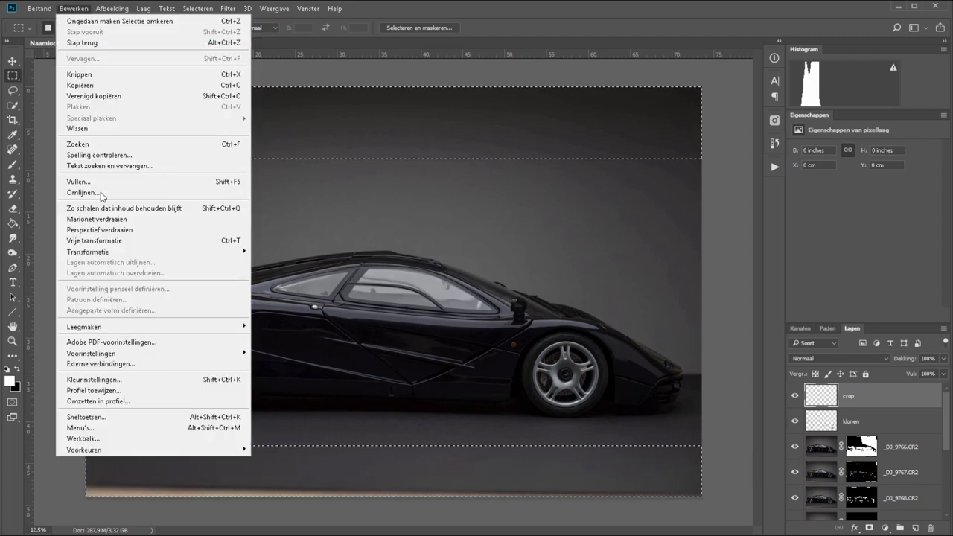
pyautogui.click(181, 186)
pyautogui.click(573, 141)
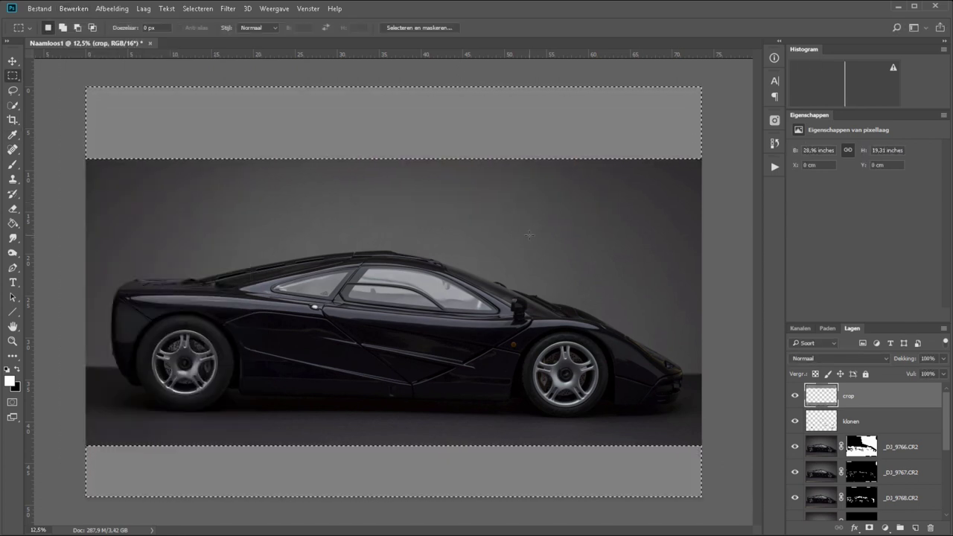
pyautogui.hotkey('ctrl', 'd')
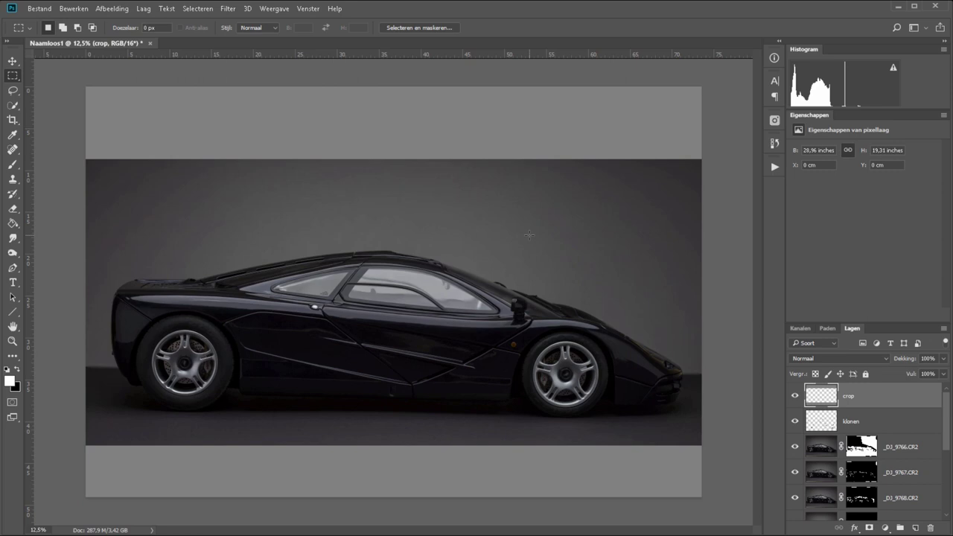
pyautogui.click(794, 395)
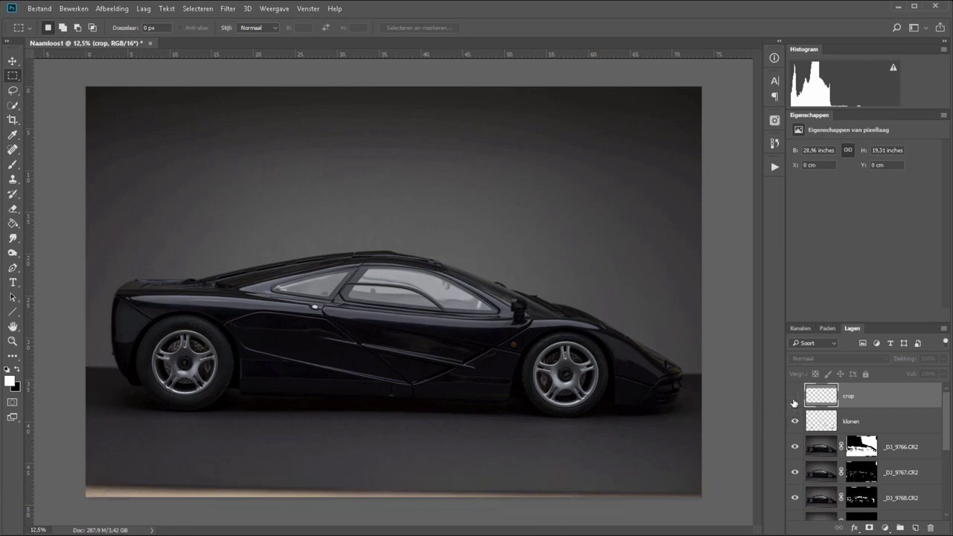
pyautogui.click(794, 397)
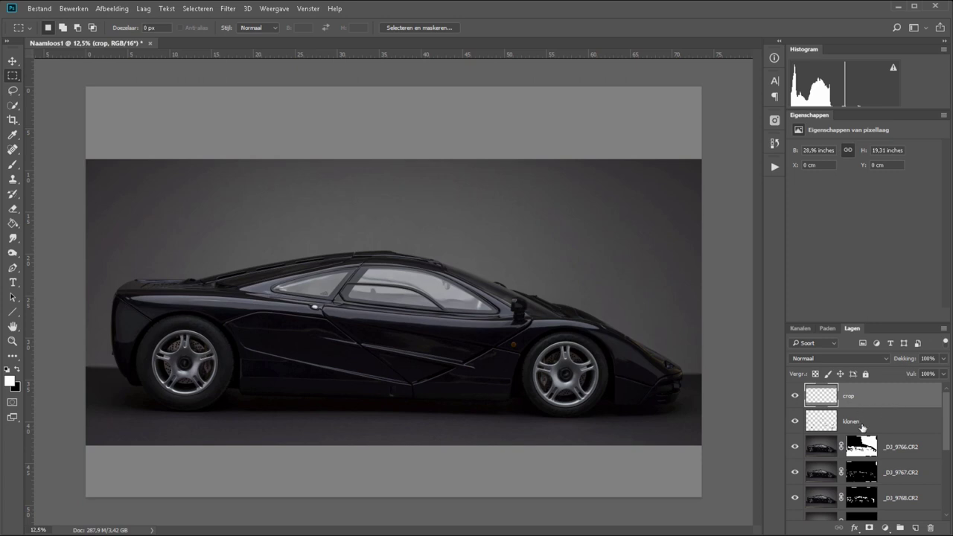
# Add a Curves layer below crop and shape an S-curve for contrast.
pyautogui.click(887, 525)
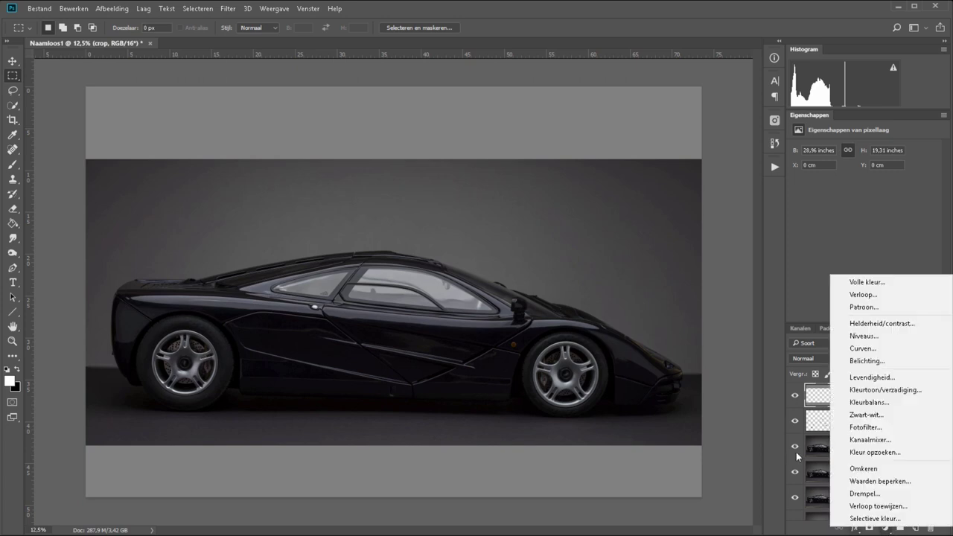
pyautogui.click(897, 362)
pyautogui.moveTo(897, 397); pyautogui.dragTo(898, 433)
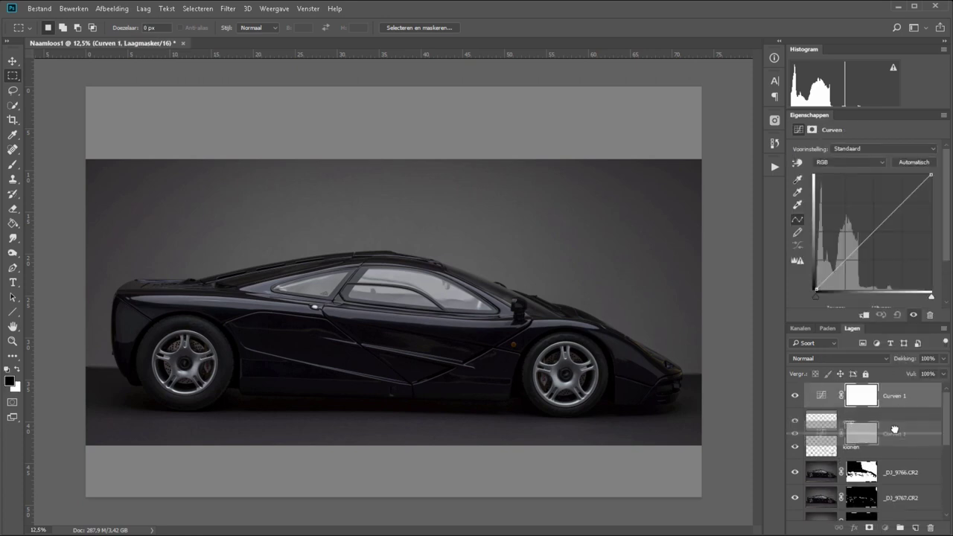
pyautogui.click(845, 265)
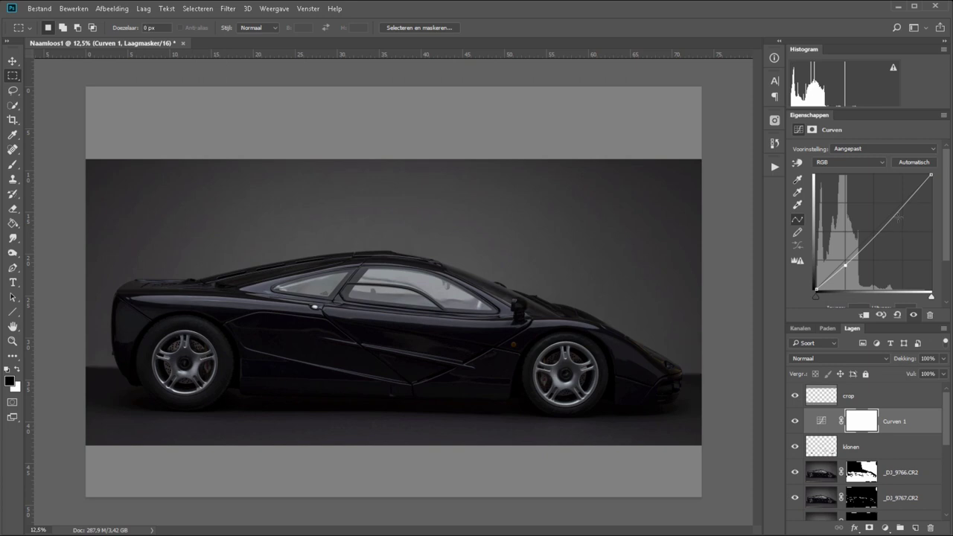
pyautogui.click(899, 205)
pyautogui.moveTo(899, 205); pyautogui.dragTo(901, 194)
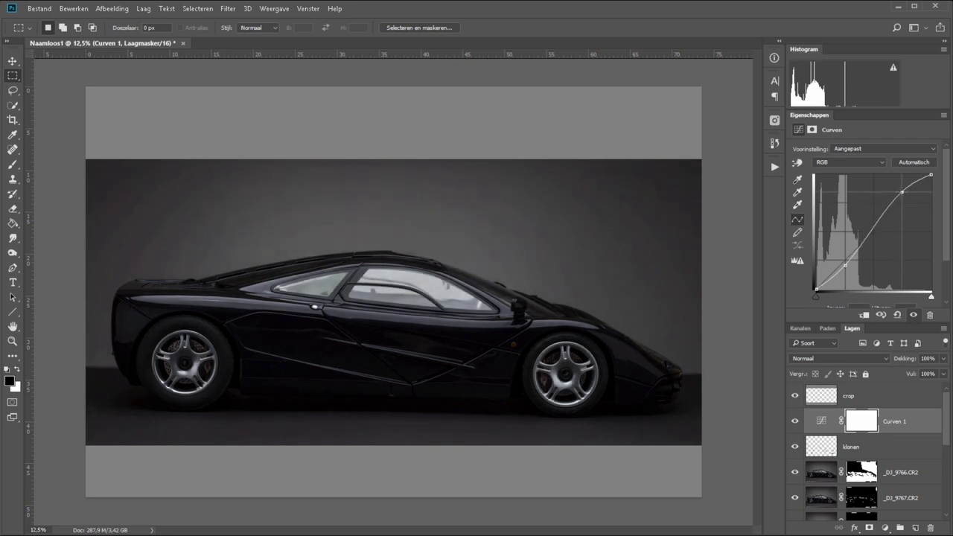
# Add a second Curves layer with its curve lifted to brighten, and select its mask.
pyautogui.click(884, 527)
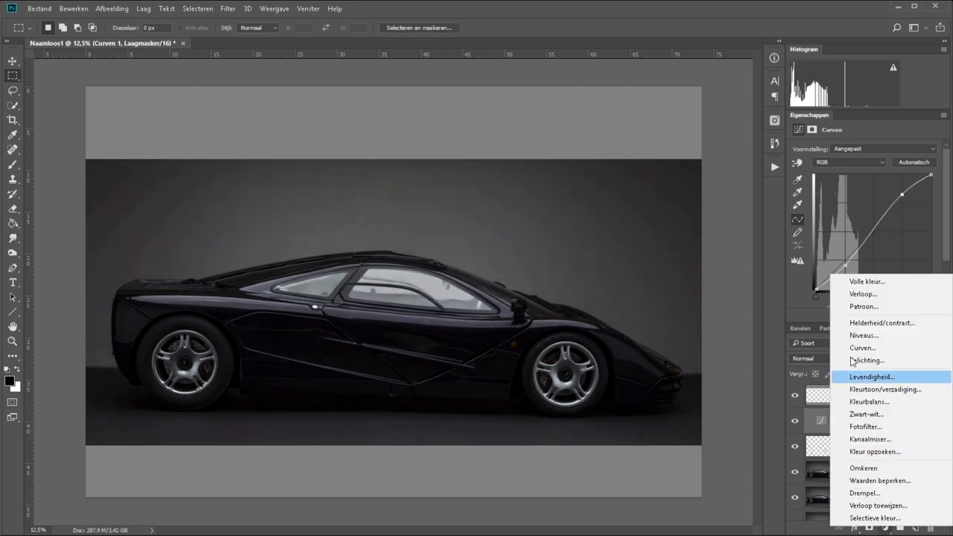
pyautogui.click(861, 348)
pyautogui.moveTo(867, 229); pyautogui.dragTo(862, 207)
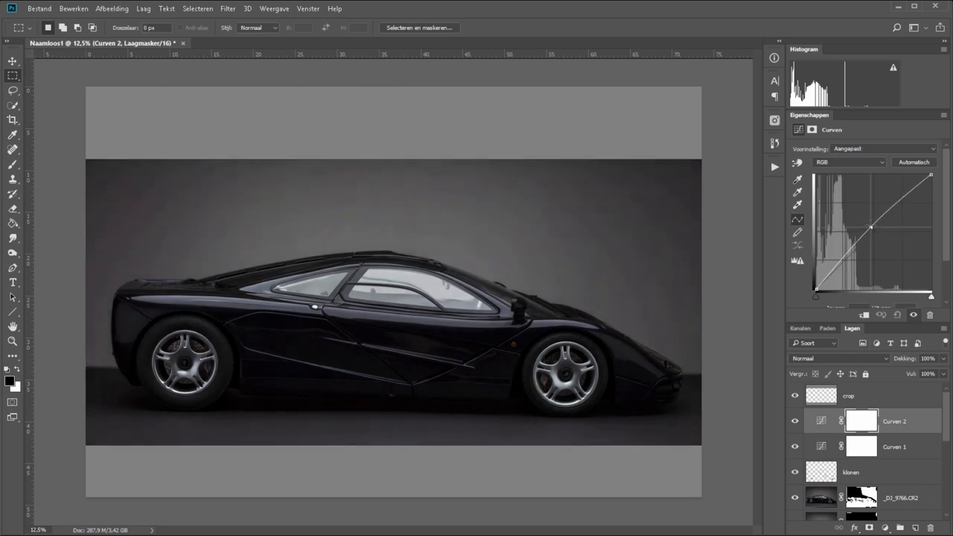
pyautogui.click(851, 420)
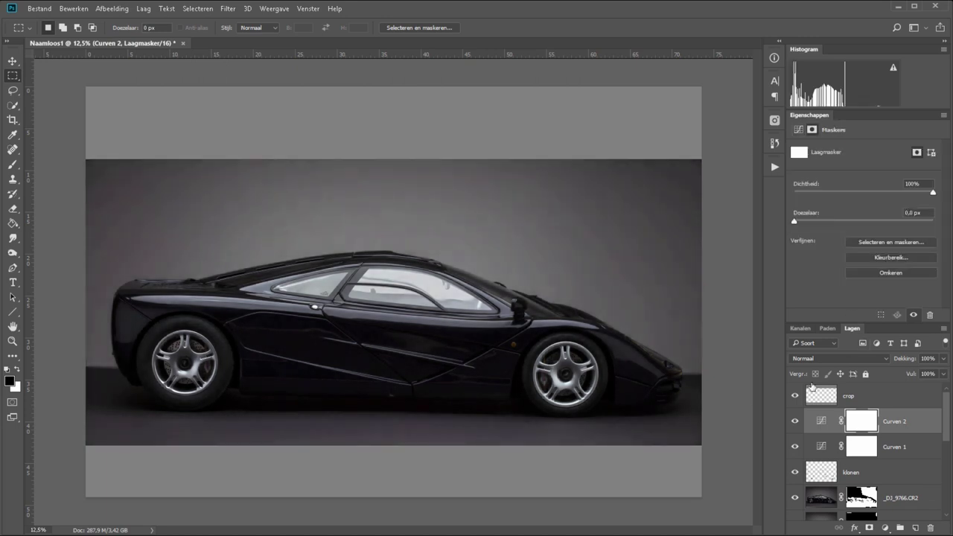
# Invert Curven 2's mask and set up a soft white brush at 20% opacity, 300 px.
pyautogui.hotkey('ctrl', 'i')
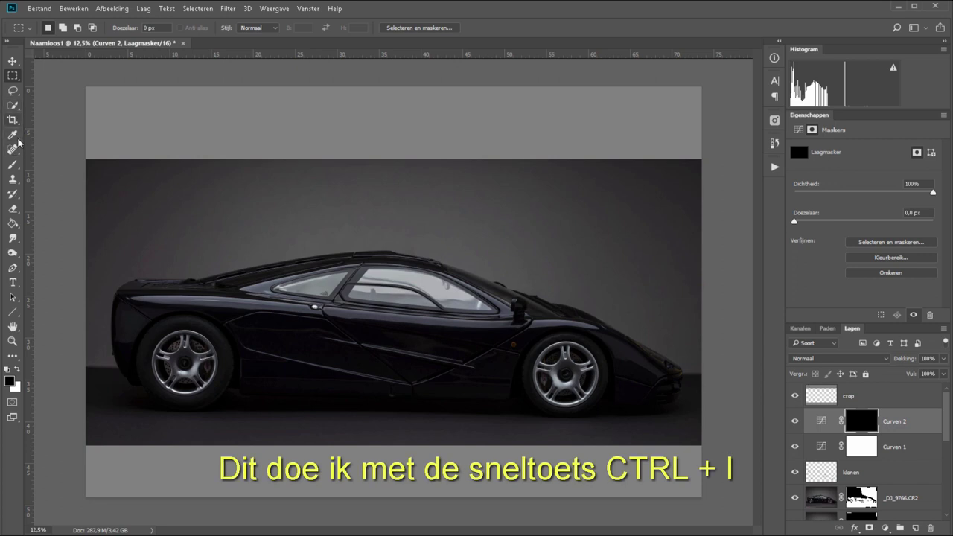
pyautogui.click(12, 163)
pyautogui.rightClick(248, 383)
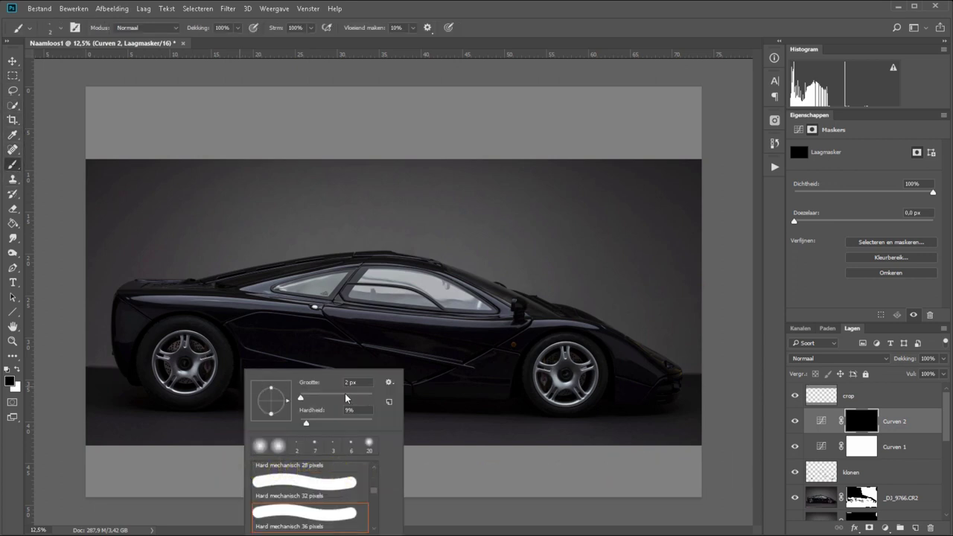
pyautogui.moveTo(336, 399); pyautogui.dragTo(364, 400)
pyautogui.moveTo(200, 32); pyautogui.dragTo(195, 30)
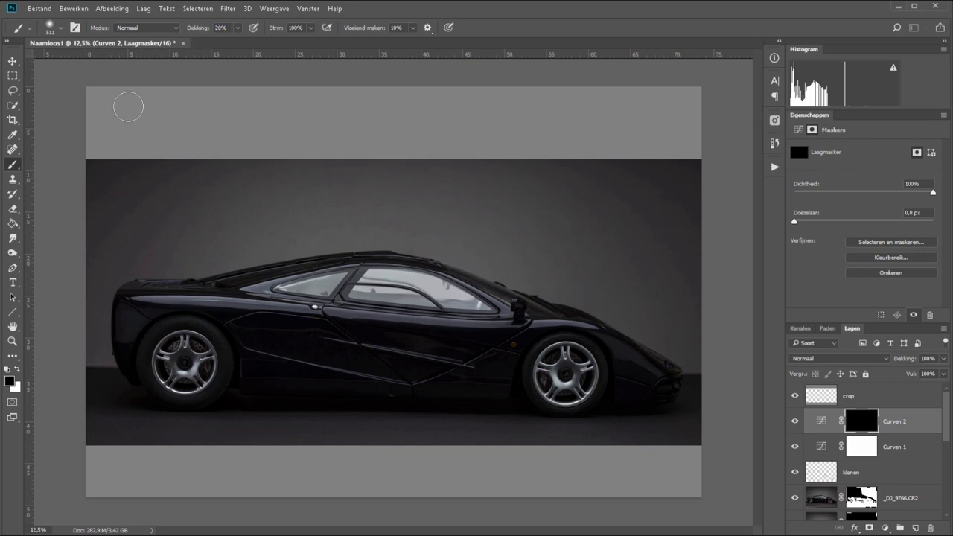
pyautogui.click(15, 369)
pyautogui.press('[')
pyautogui.press('[')
# Paint the brightening onto the front and rear wheel rims.
pyautogui.moveTo(154, 338); pyautogui.dragTo(206, 388)
pyautogui.moveTo(539, 351)
pyautogui.mouseDown()
pyautogui.moveTo(569, 410)
pyautogui.moveTo(533, 365)
pyautogui.mouseUp()
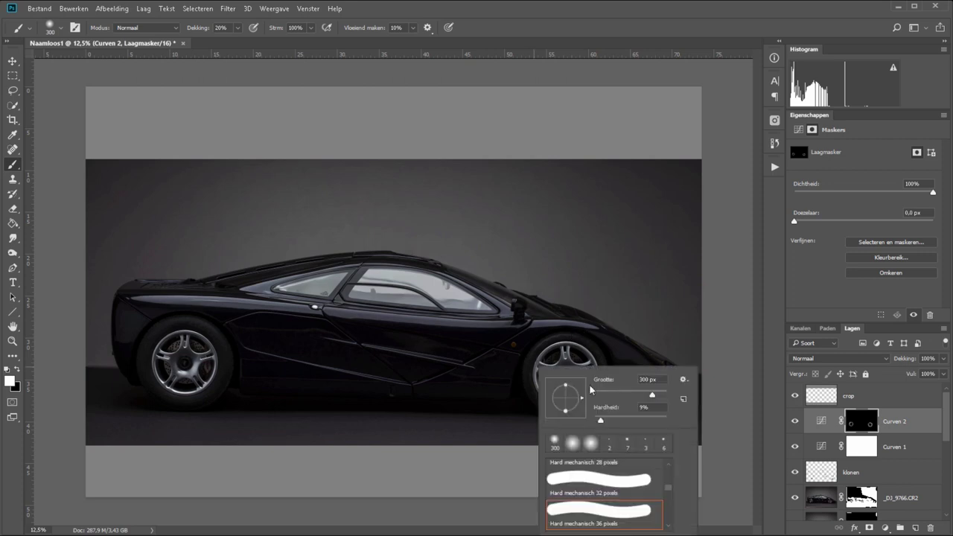
pyautogui.rightClick(533, 365)
pyautogui.press('Escape')
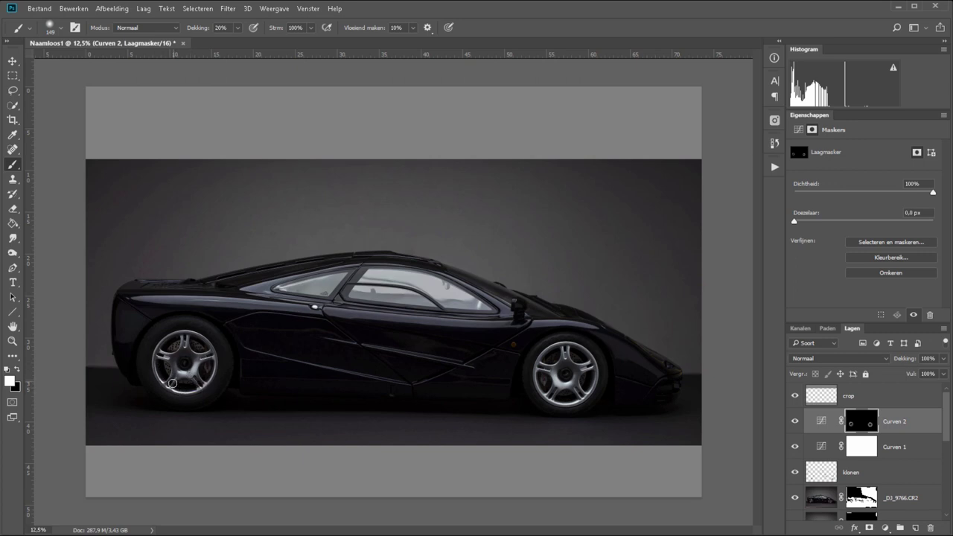
# With a 196 px brush, brighten the body crease lines and side window frame.
pyautogui.rightClick(190, 303)
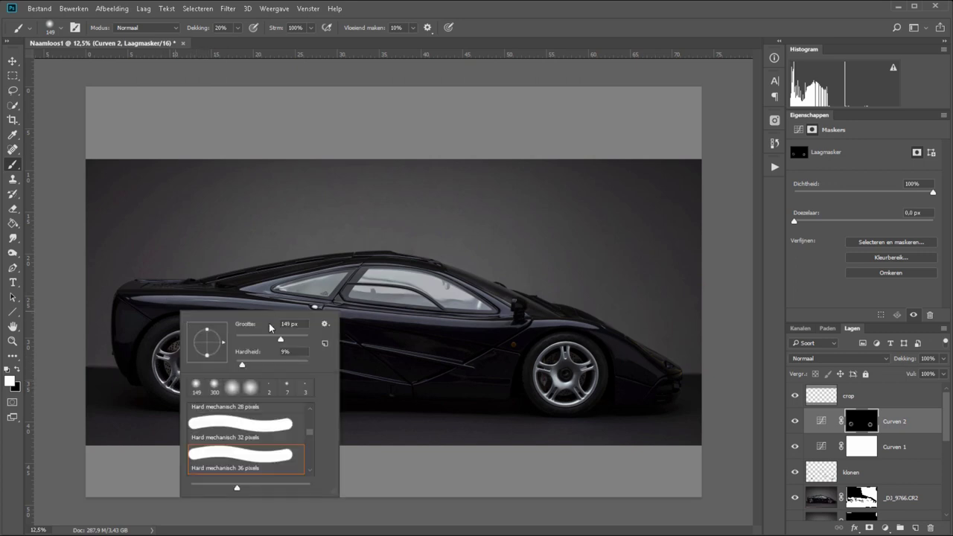
pyautogui.moveTo(272, 338); pyautogui.dragTo(291, 343)
pyautogui.press('Return')
pyautogui.moveTo(323, 311); pyautogui.dragTo(532, 324)
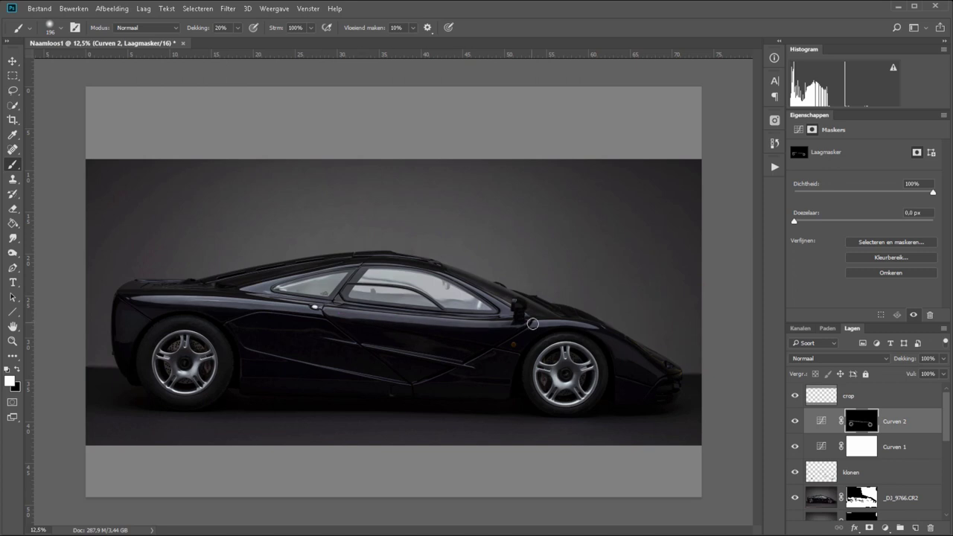
pyautogui.moveTo(382, 343); pyautogui.dragTo(477, 366)
pyautogui.moveTo(251, 349); pyautogui.dragTo(437, 387)
pyautogui.moveTo(273, 283)
pyautogui.mouseDown()
pyautogui.moveTo(348, 269)
pyautogui.moveTo(281, 283)
pyautogui.mouseUp()
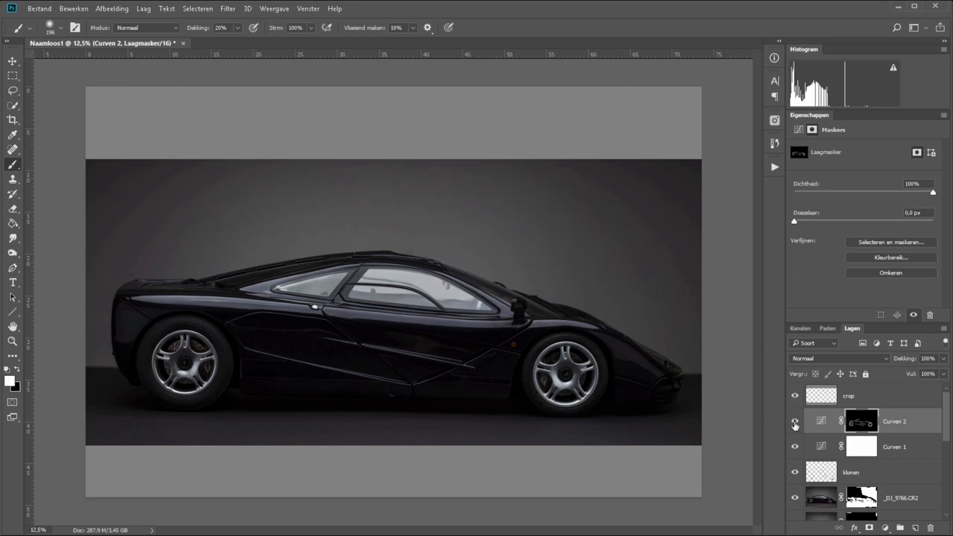
# Toggle Curven 2 to compare the effect, then add a third Curves layer.
pyautogui.click(794, 422)
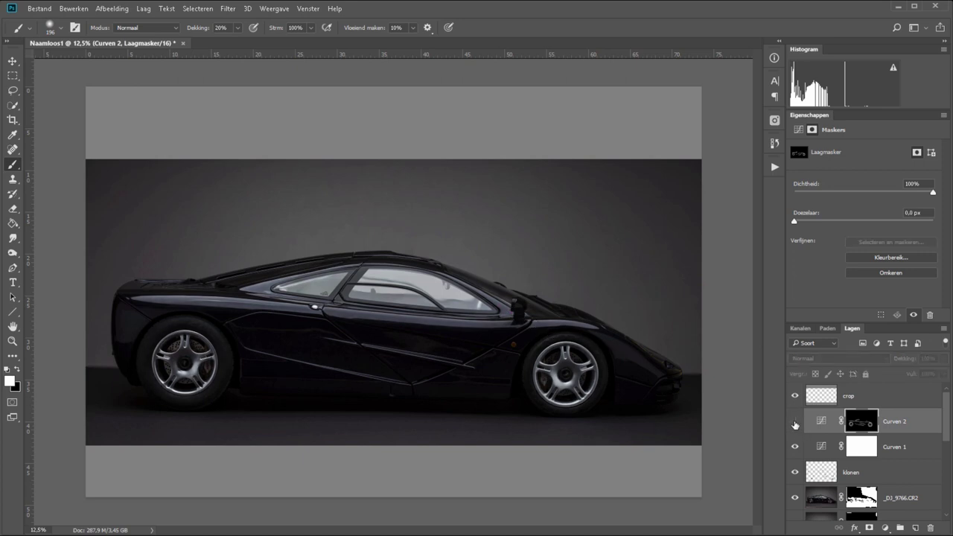
pyautogui.click(795, 422)
pyautogui.click(794, 422)
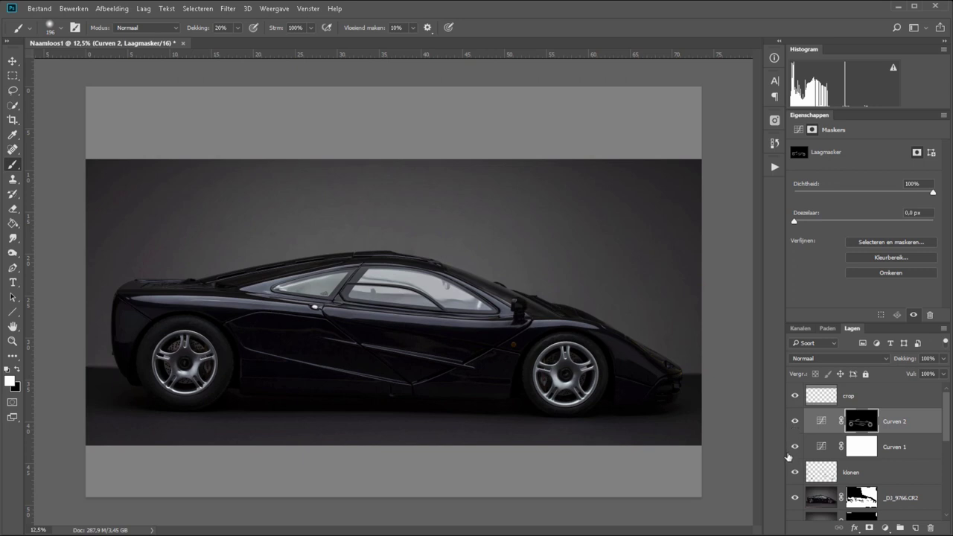
pyautogui.click(884, 528)
pyautogui.click(862, 347)
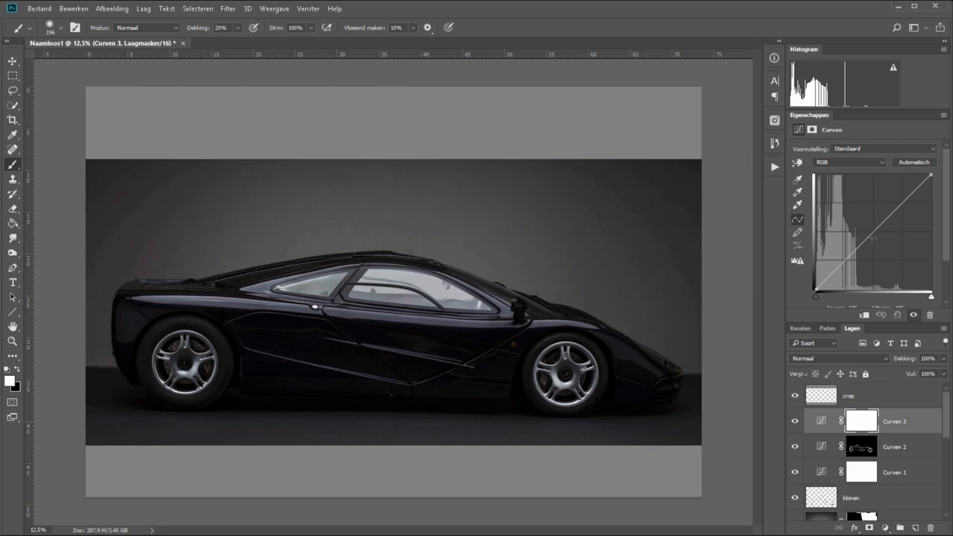
# Pull Curven 3's curve down, invert its mask, and set a 401 px brush.
pyautogui.moveTo(872, 232); pyautogui.dragTo(877, 240)
pyautogui.click(859, 421)
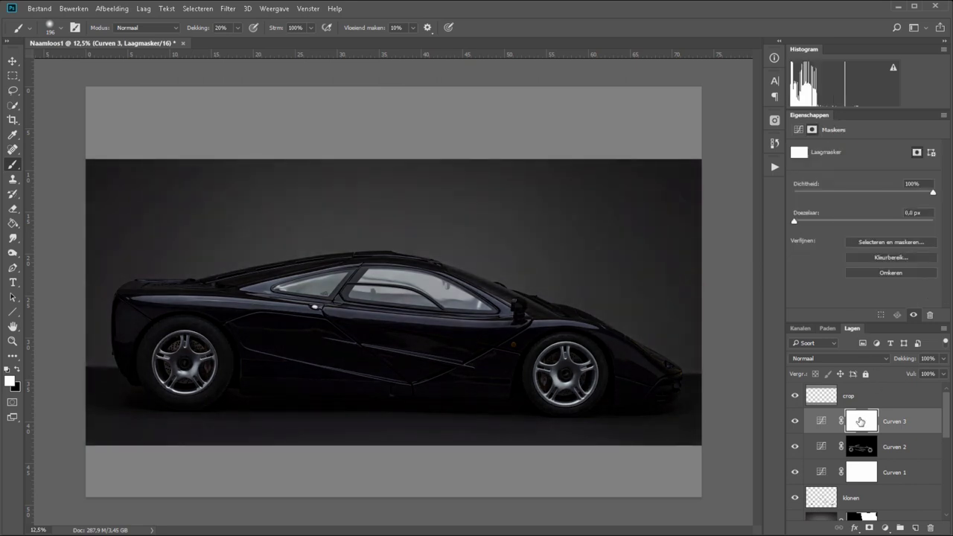
pyautogui.hotkey('ctrl', 'i')
pyautogui.rightClick(243, 289)
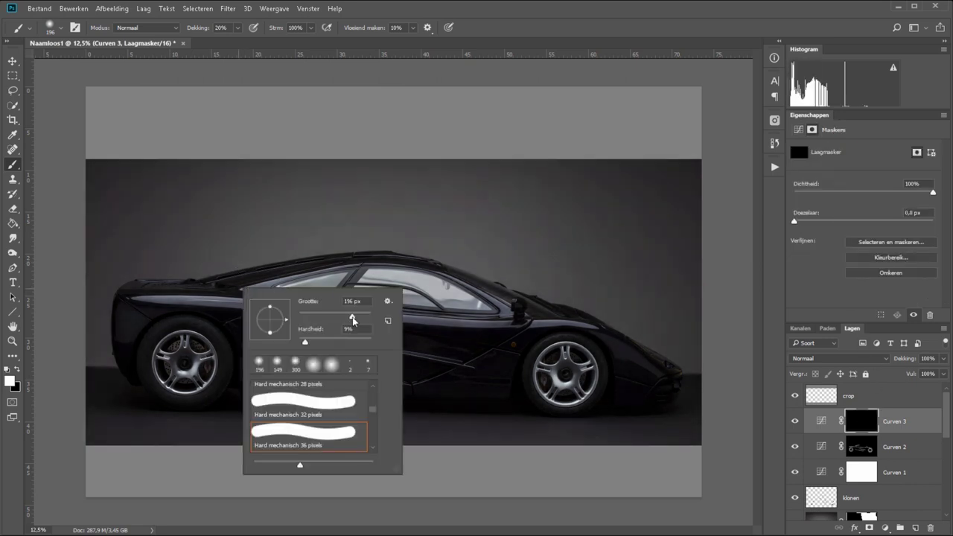
pyautogui.moveTo(358, 318); pyautogui.dragTo(363, 318)
pyautogui.press('Return')
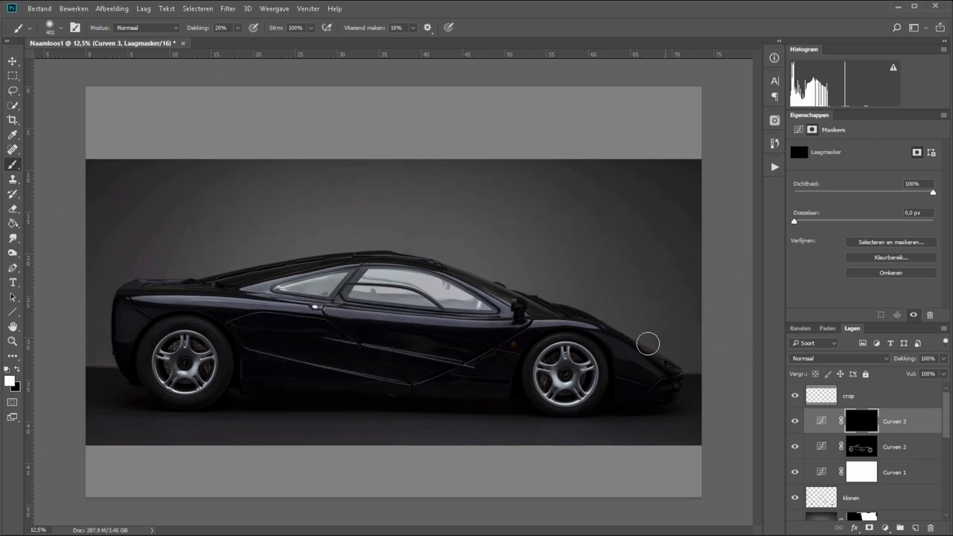
# Paint the darkening over the car's rear and front wheel arch, compare, and add Curven 2 to the selection.
pyautogui.moveTo(612, 344)
pyautogui.mouseDown()
pyautogui.moveTo(603, 338)
pyautogui.moveTo(633, 357)
pyautogui.mouseUp()
pyautogui.moveTo(146, 316)
pyautogui.mouseDown()
pyautogui.moveTo(119, 340)
pyautogui.moveTo(149, 319)
pyautogui.moveTo(294, 350)
pyautogui.moveTo(315, 344)
pyautogui.moveTo(282, 343)
pyautogui.moveTo(362, 353)
pyautogui.moveTo(289, 345)
pyautogui.moveTo(266, 389)
pyautogui.moveTo(408, 308)
pyautogui.moveTo(377, 330)
pyautogui.moveTo(392, 274)
pyautogui.moveTo(456, 296)
pyautogui.mouseUp()
pyautogui.click(794, 421)
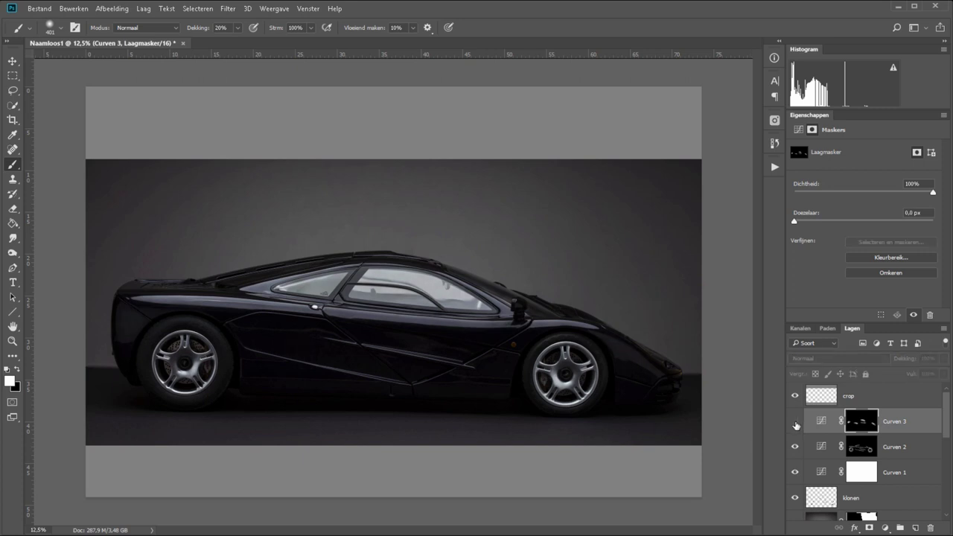
pyautogui.click(795, 422)
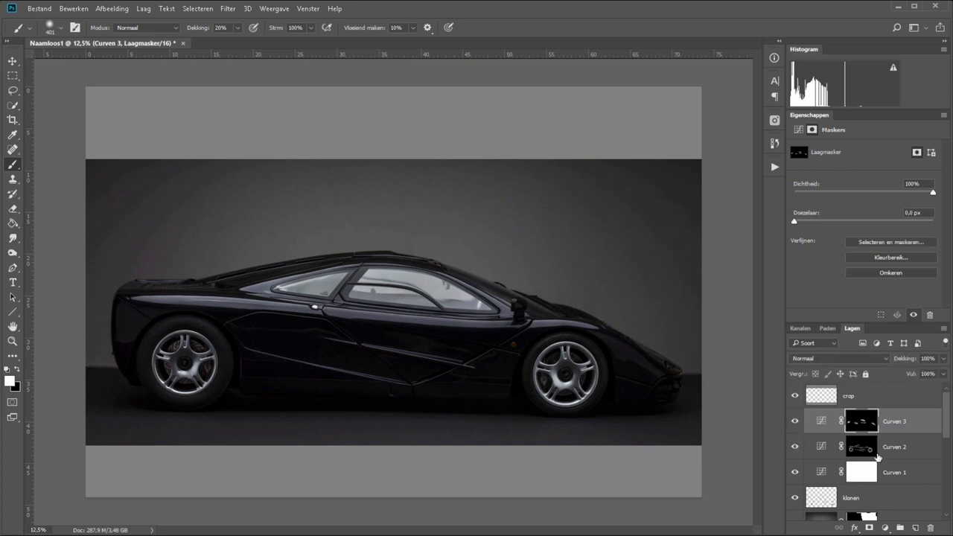
pyautogui.keyDown('shift'); pyautogui.click(900, 454); pyautogui.keyUp('shift')
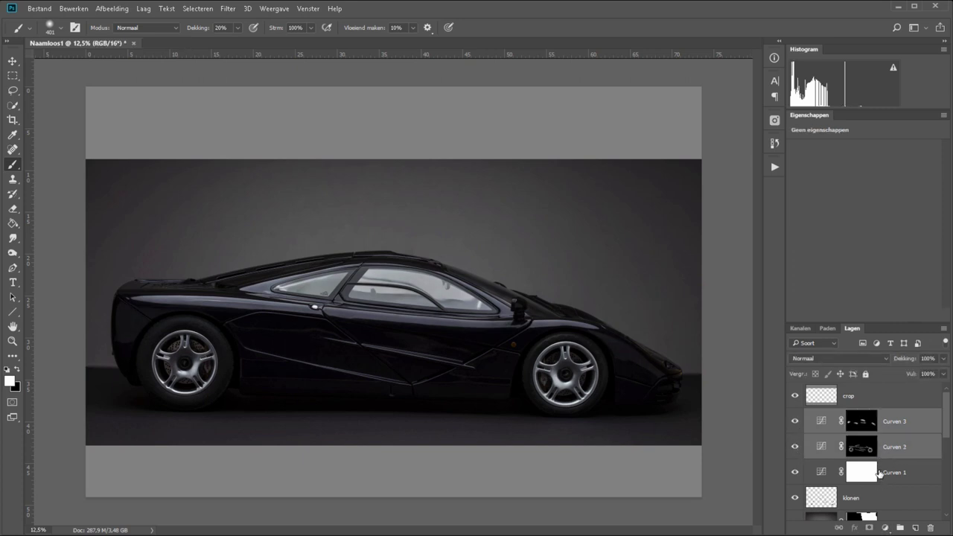
# Group Curven 2 and Curven 3 into Groep 1 and toggle it to compare.
pyautogui.hotkey('ctrl', 'g')
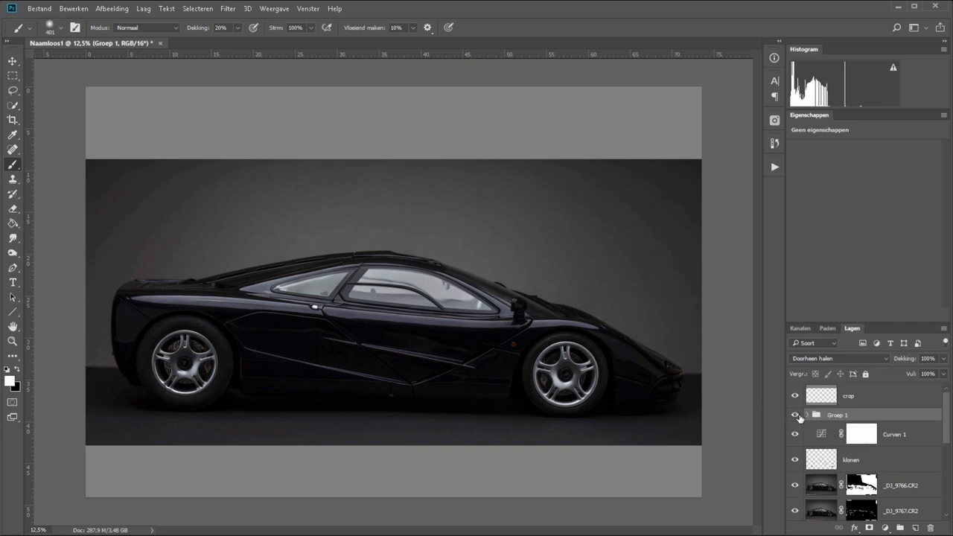
pyautogui.click(797, 415)
pyautogui.click(797, 415)
# Add a Helderheid/contrast layer with contrast 21, then a default Hue/Saturation layer above it.
pyautogui.click(885, 528)
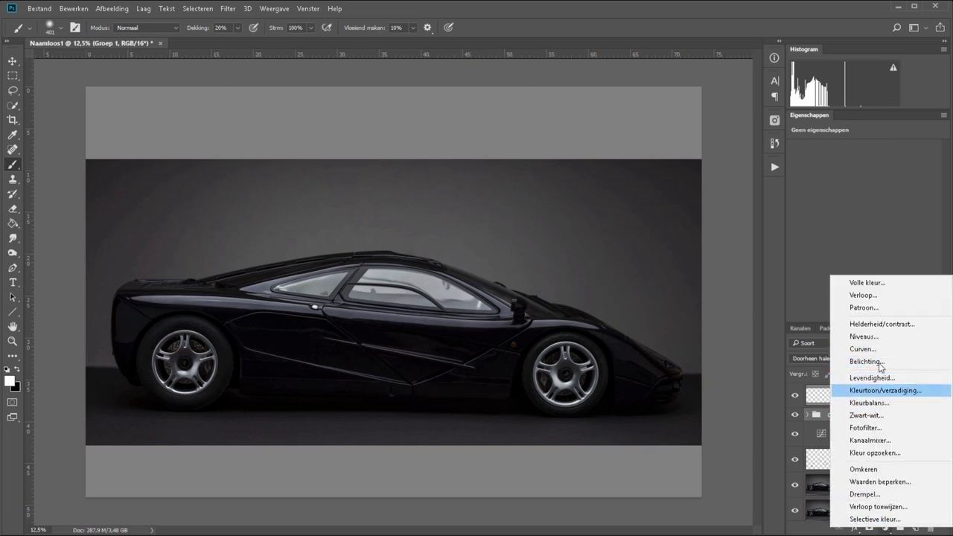
pyautogui.click(881, 324)
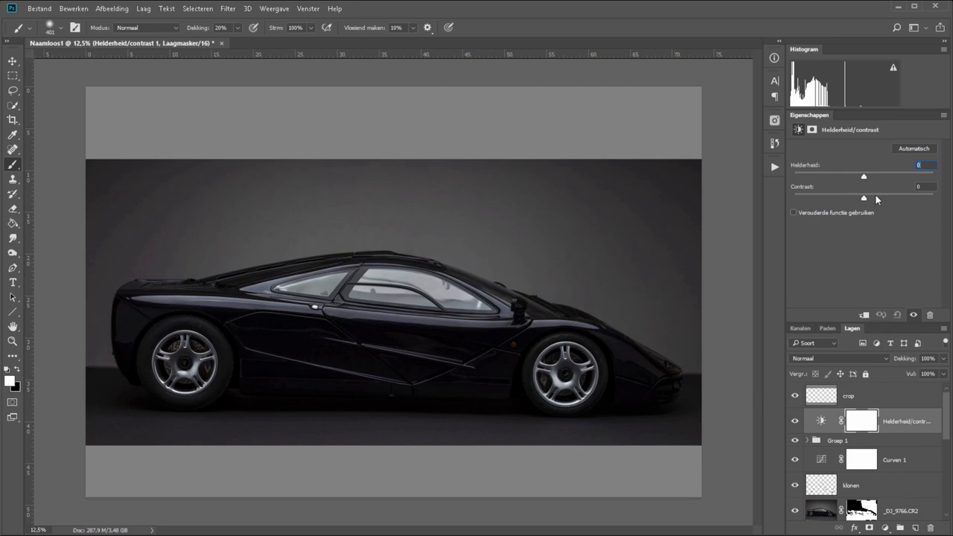
pyautogui.moveTo(874, 196); pyautogui.dragTo(878, 196)
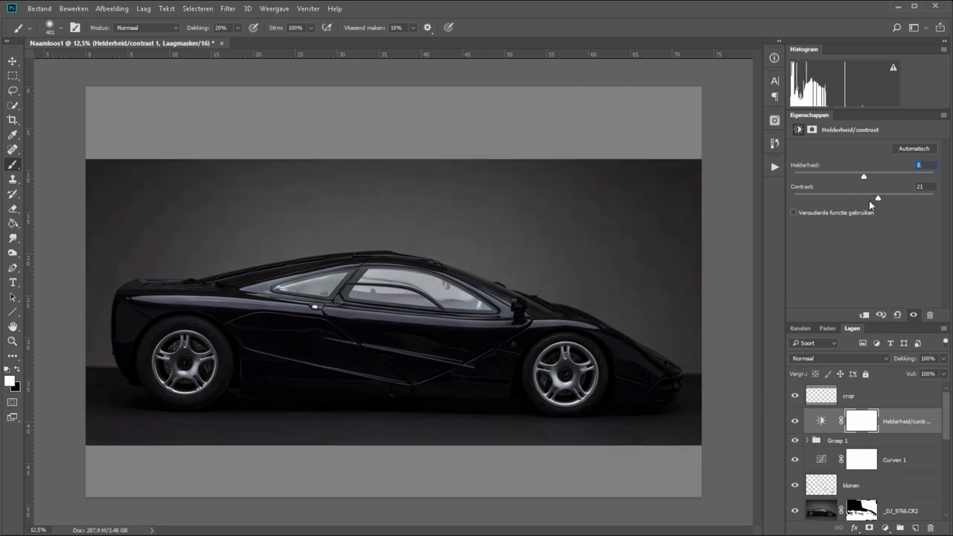
pyautogui.click(884, 527)
pyautogui.press('Escape')
pyautogui.click(866, 285)
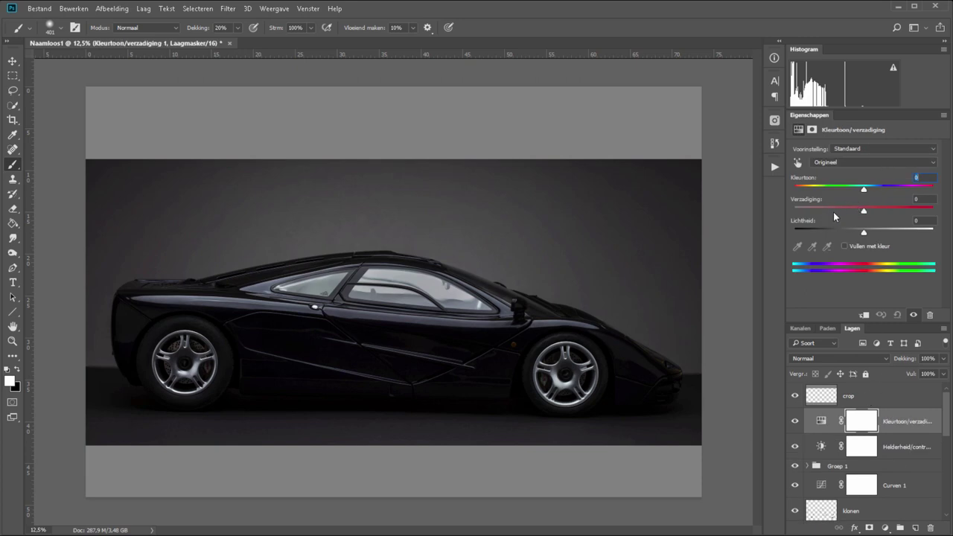
# Set saturation to +13, toggle to compare, then load the crop layer's grey bands as a selection.
pyautogui.click(924, 210)
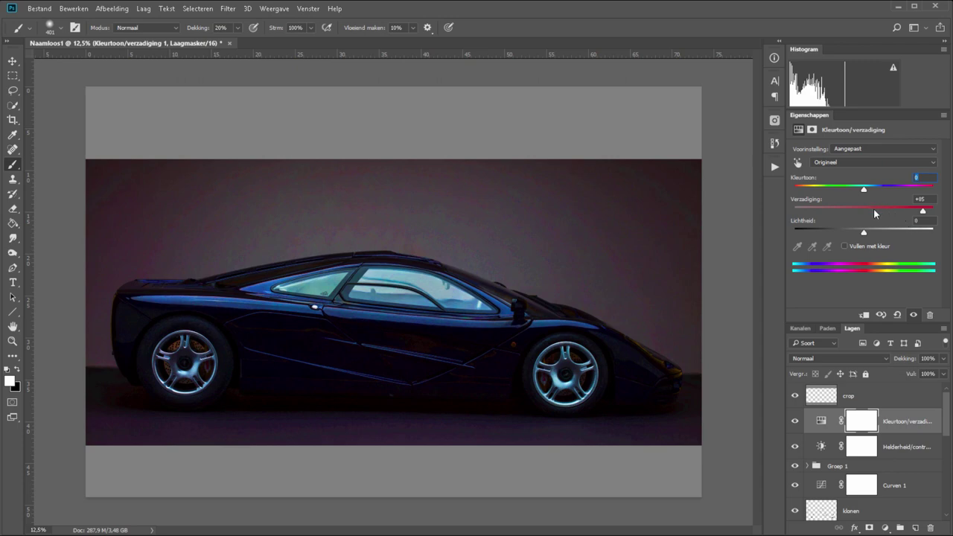
pyautogui.click(872, 210)
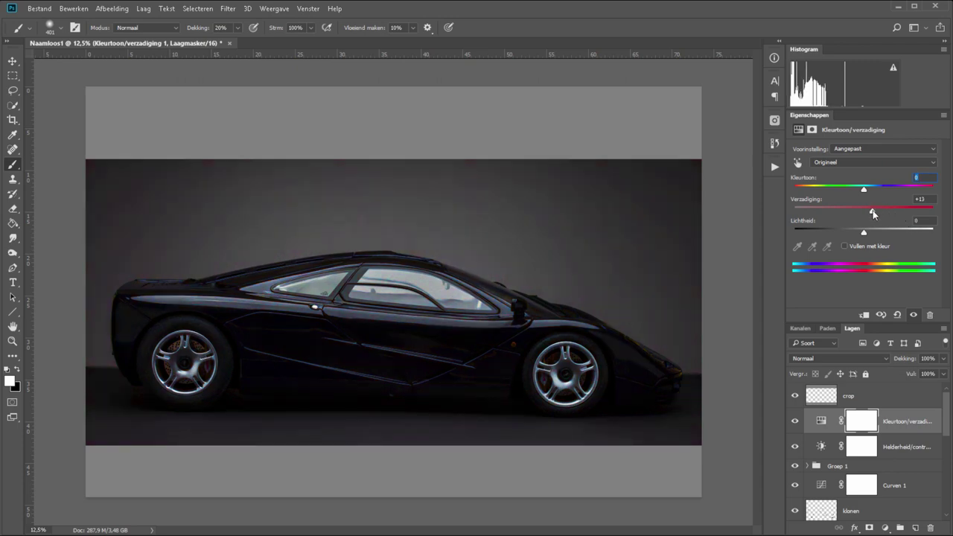
pyautogui.moveTo(872, 210); pyautogui.dragTo(872, 223)
pyautogui.click(794, 421)
pyautogui.click(794, 422)
pyautogui.keyDown('ctrl'); pyautogui.click(810, 400); pyautogui.keyUp('ctrl')
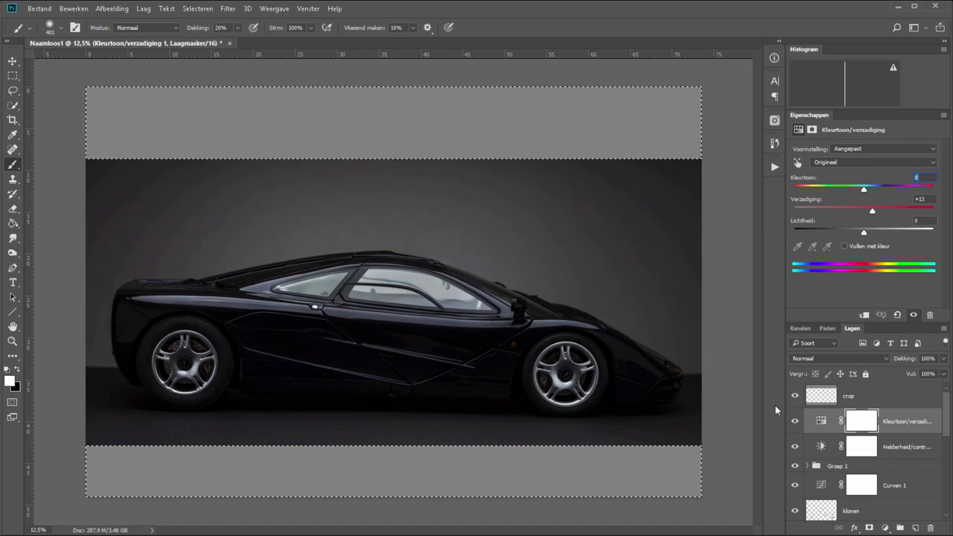
# Invert the selection to the photo area, crop the canvas to it, and deselect.
pyautogui.hotkey('ctrl', 'shift', 'i')
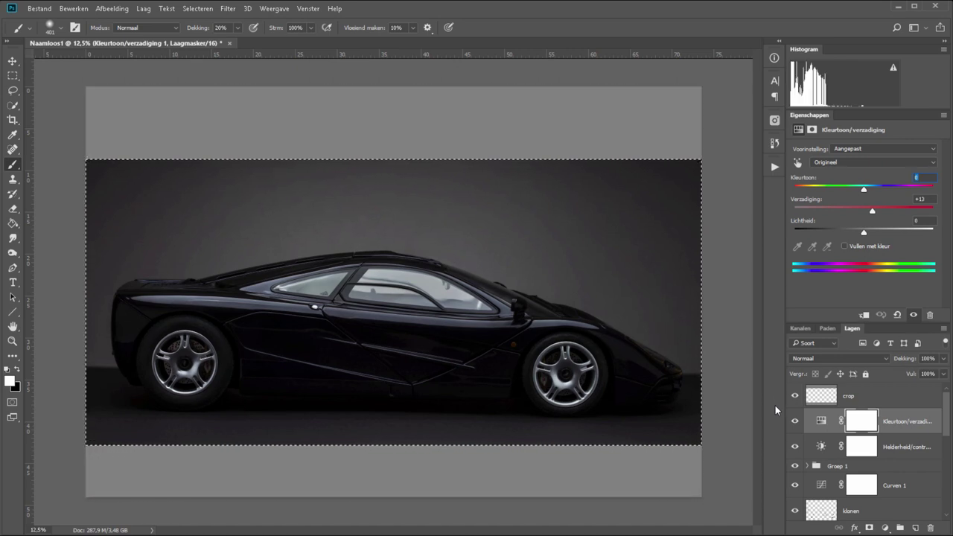
pyautogui.click(113, 10)
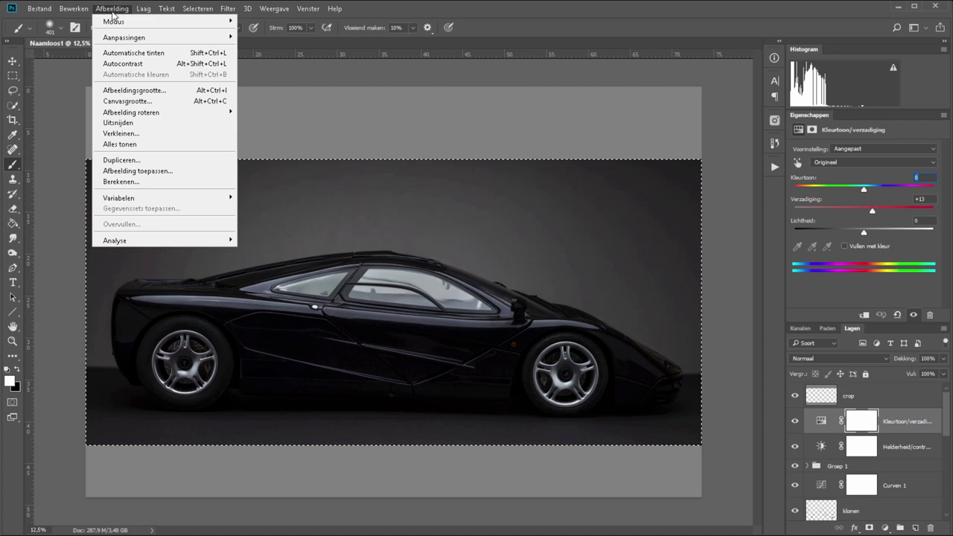
pyautogui.click(142, 127)
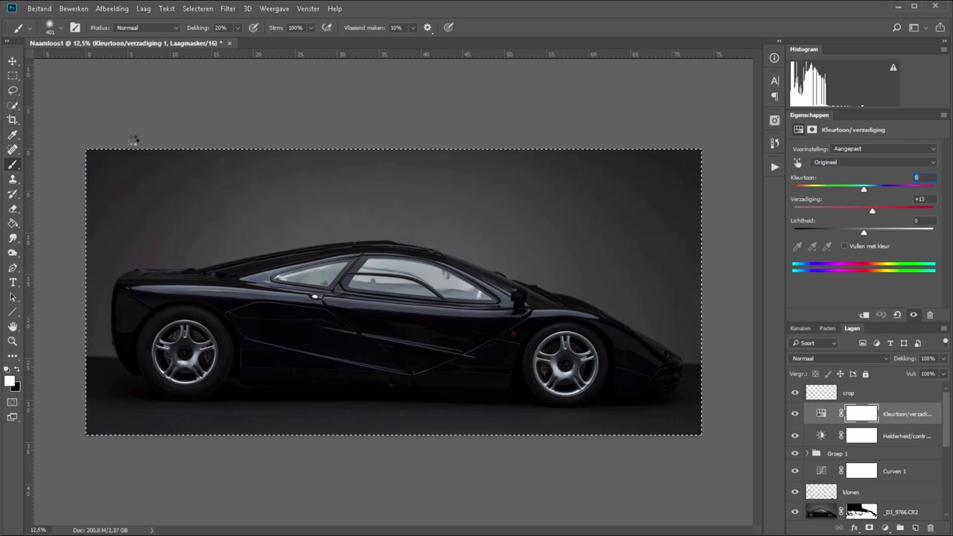
pyautogui.hotkey('ctrl', 'd')
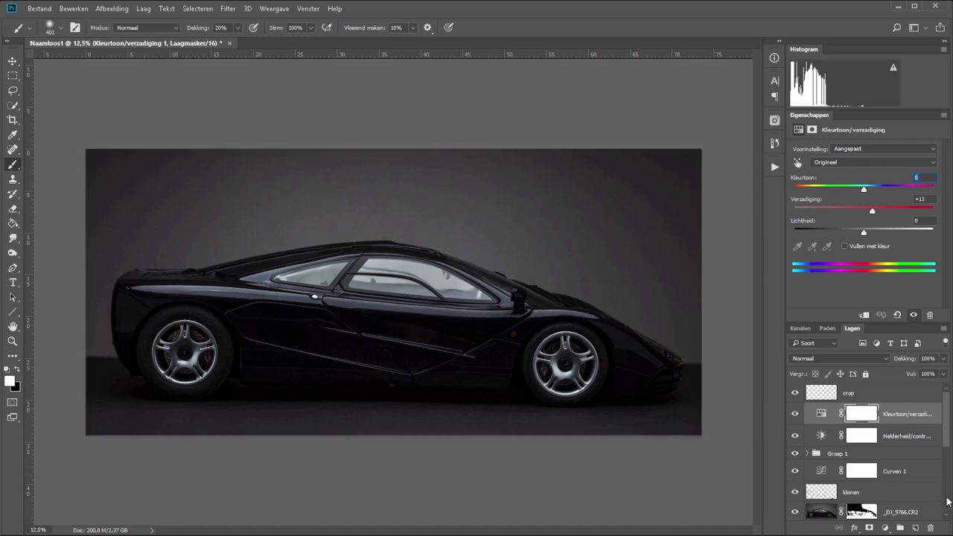
pyautogui.scroll(-5, 947, 502)
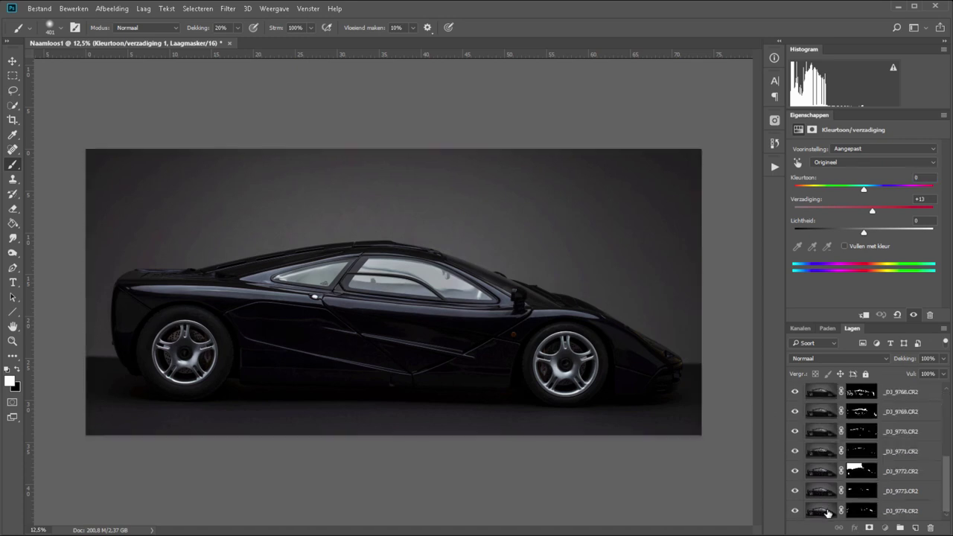
# Add an empty bottom layer, grow the canvas relatively by 0,5 cm each way, then select all.
pyautogui.click(830, 510)
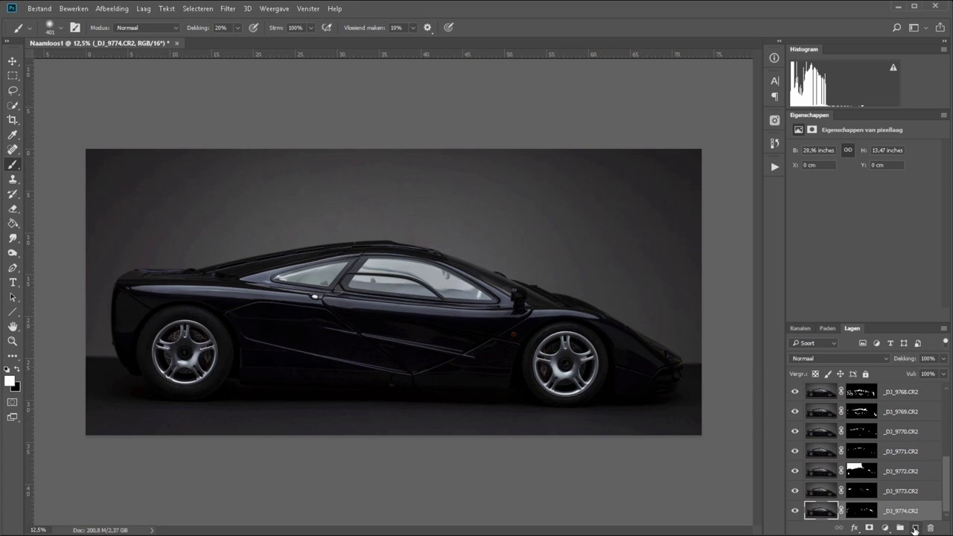
pyautogui.click(915, 528)
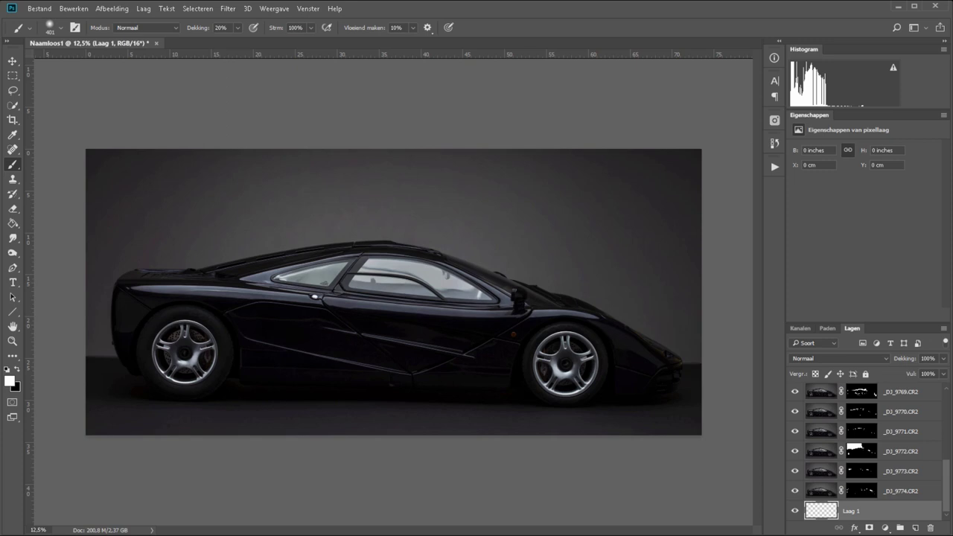
pyautogui.hotkey('ctrl', 'alt', 'c')
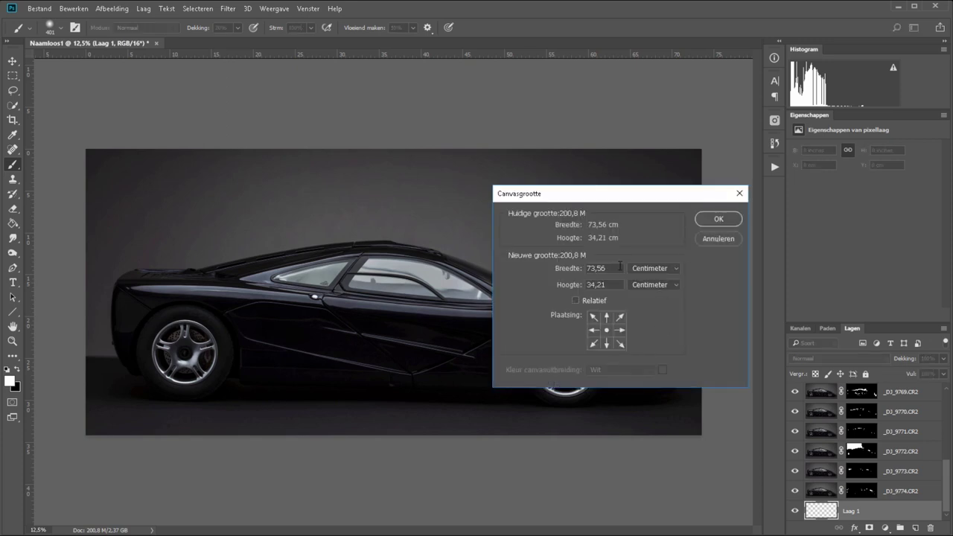
pyautogui.click(637, 271)
pyautogui.click(614, 273)
pyautogui.click(595, 301)
pyautogui.doubleClick(590, 268)
pyautogui.write('0,5')
pyautogui.click(718, 219)
pyautogui.hotkey('ctrl', 'a')
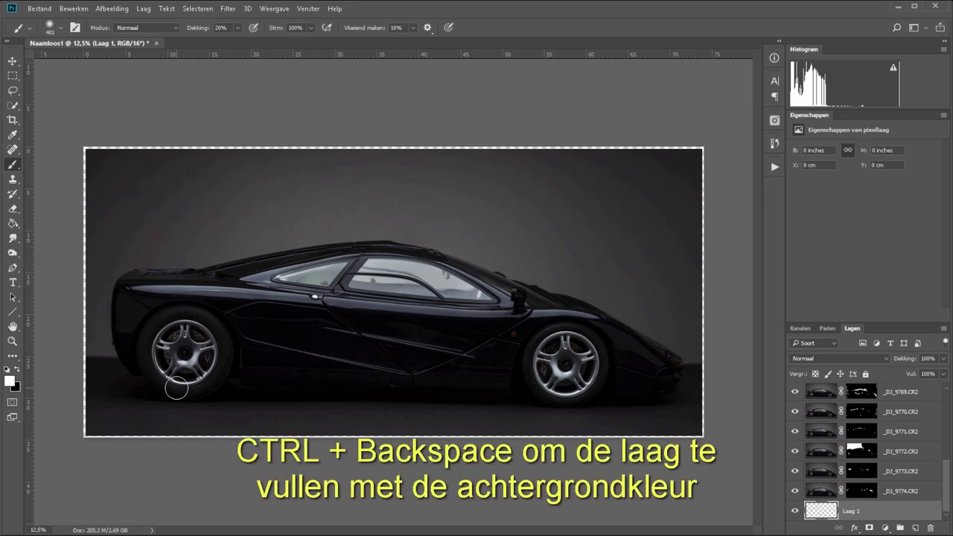
# Fill Laag 1 with black and enlarge the canvas a further 5 mm each way.
pyautogui.hotkey('ctrl', 'BackSpace')
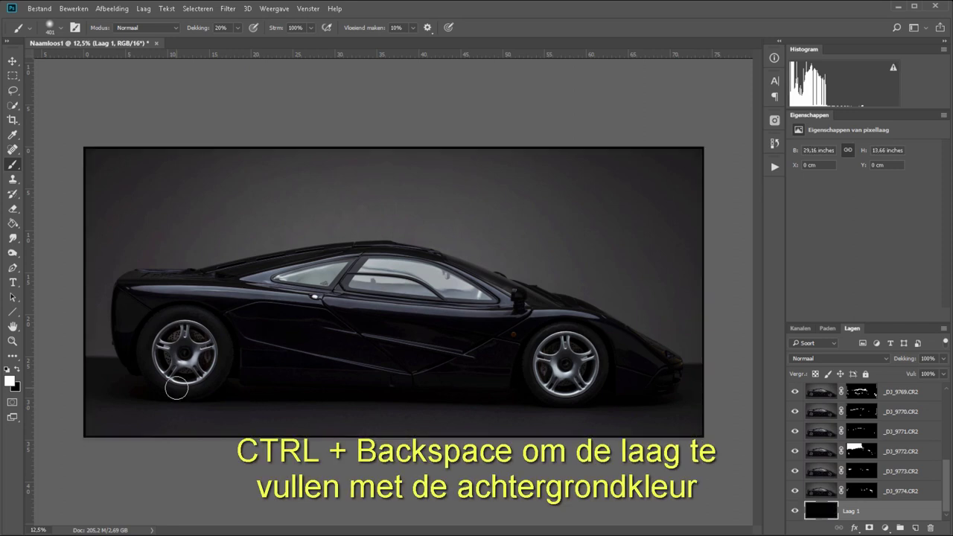
pyautogui.hotkey('ctrl', 'alt', 'c')
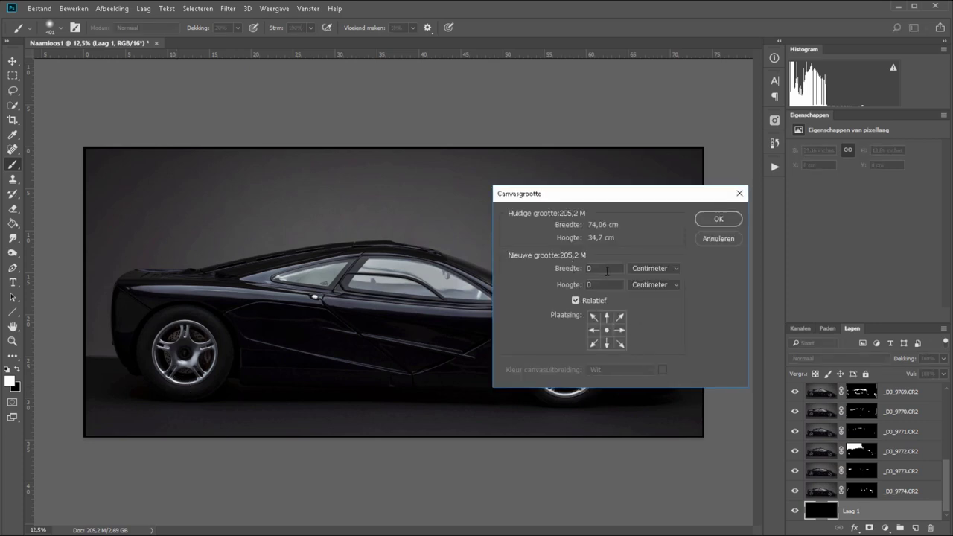
pyautogui.click(653, 276)
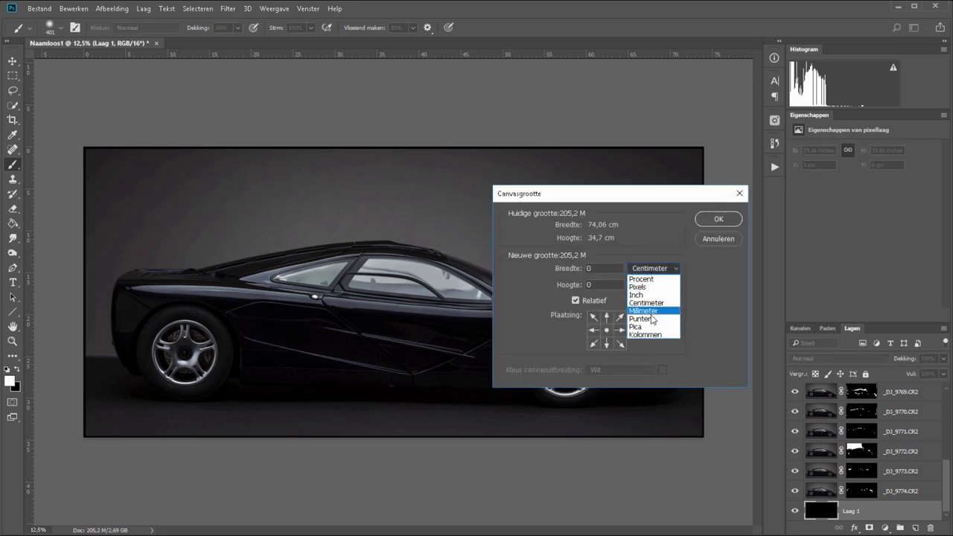
pyautogui.click(643, 310)
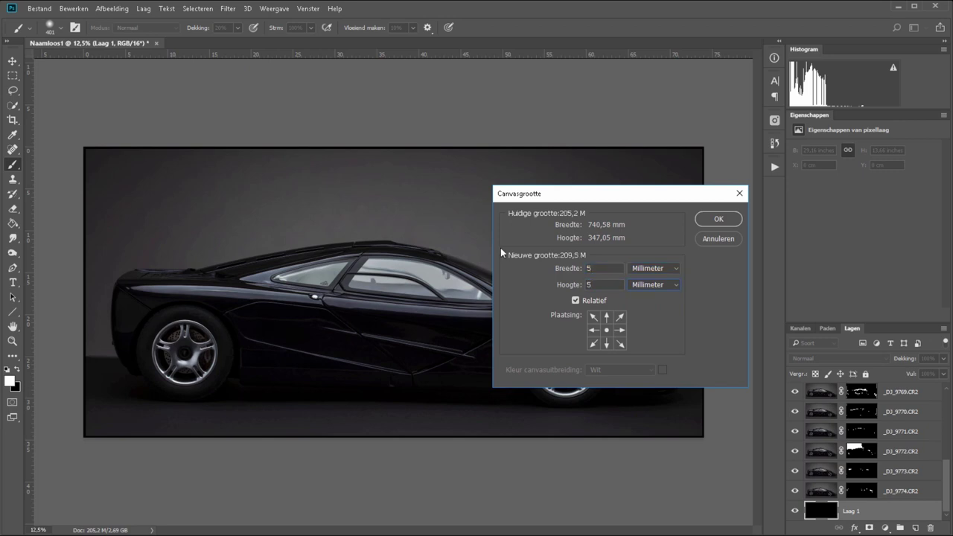
pyautogui.click(719, 219)
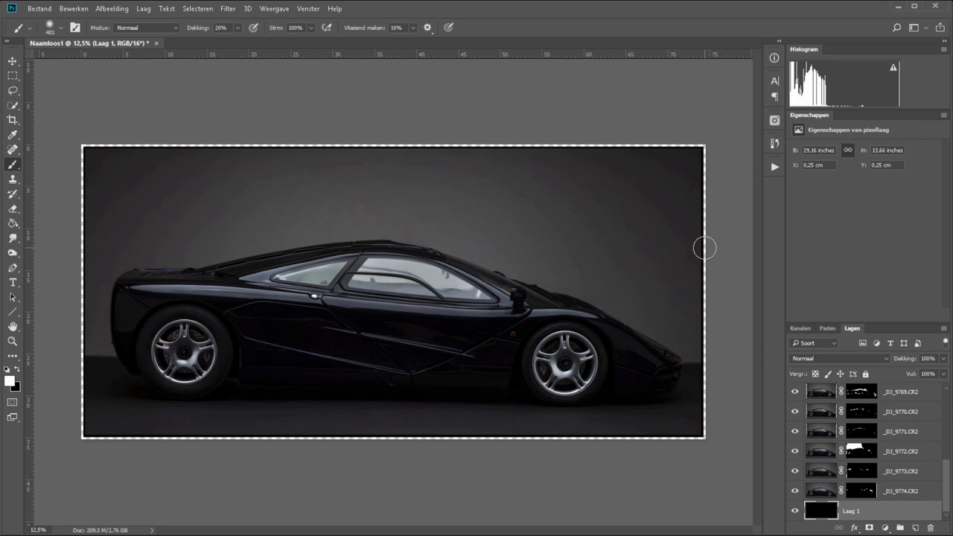
# Duplicate the black Laag 1, then fill the original Laag 1 with white.
pyautogui.hotkey('ctrl', 'j')
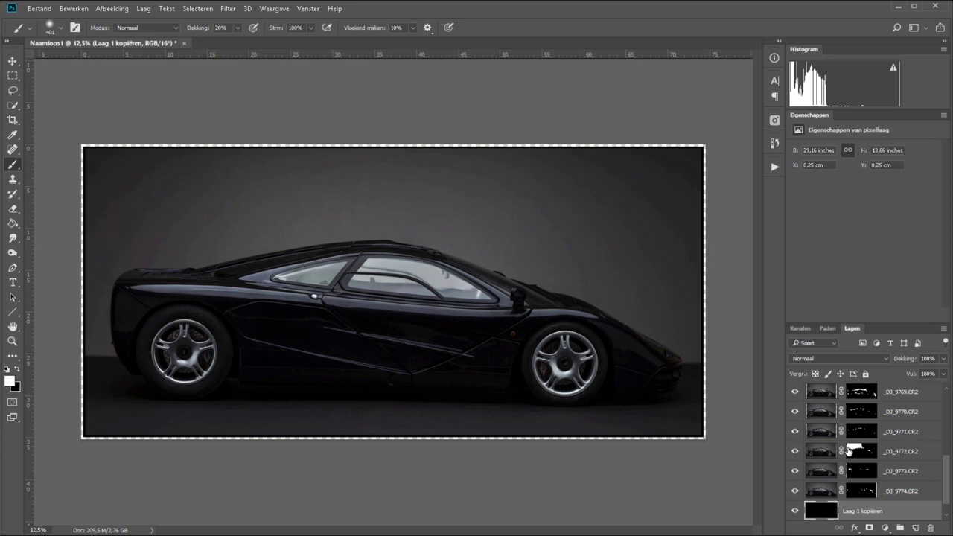
pyautogui.scroll(-1, 949, 493)
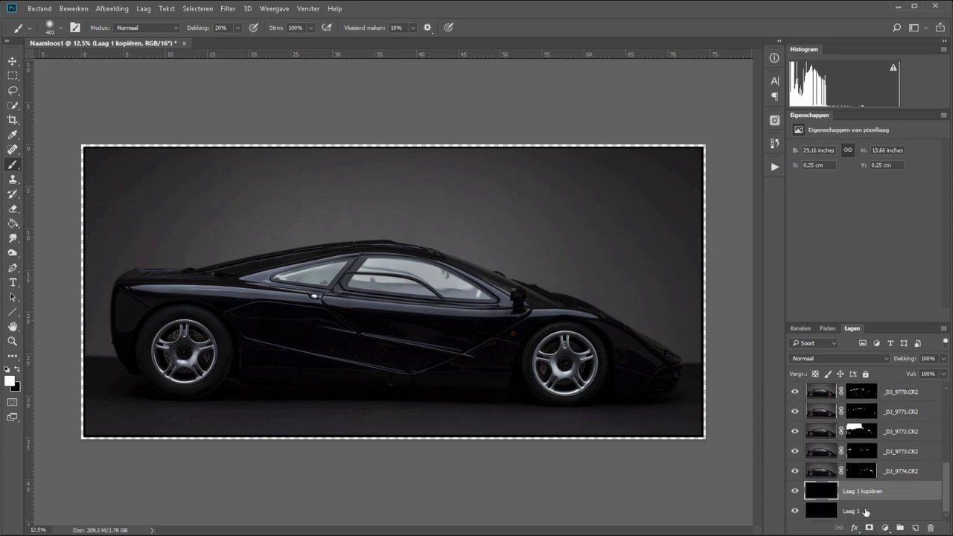
pyautogui.click(827, 515)
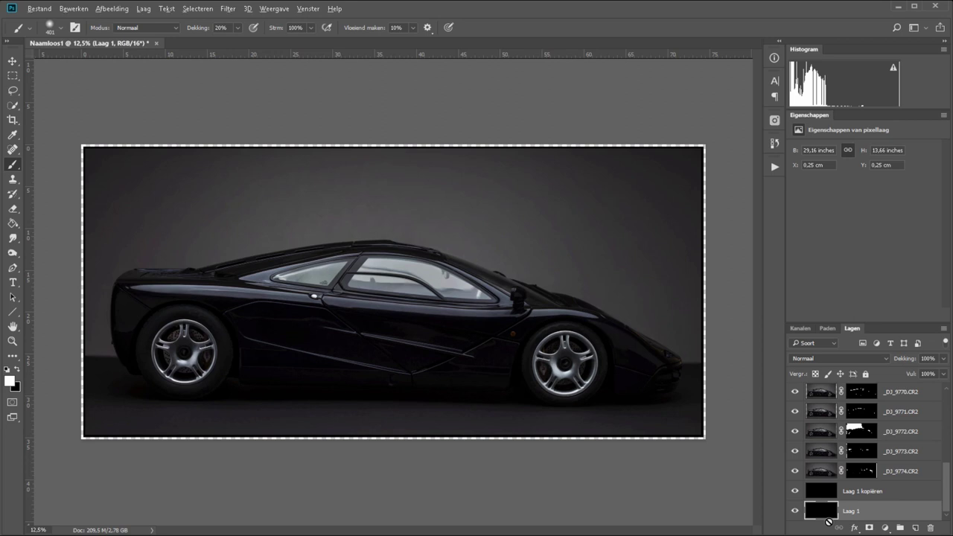
pyautogui.hotkey('alt', 'BackSpace')
pyautogui.hotkey('ctrl', 'd')
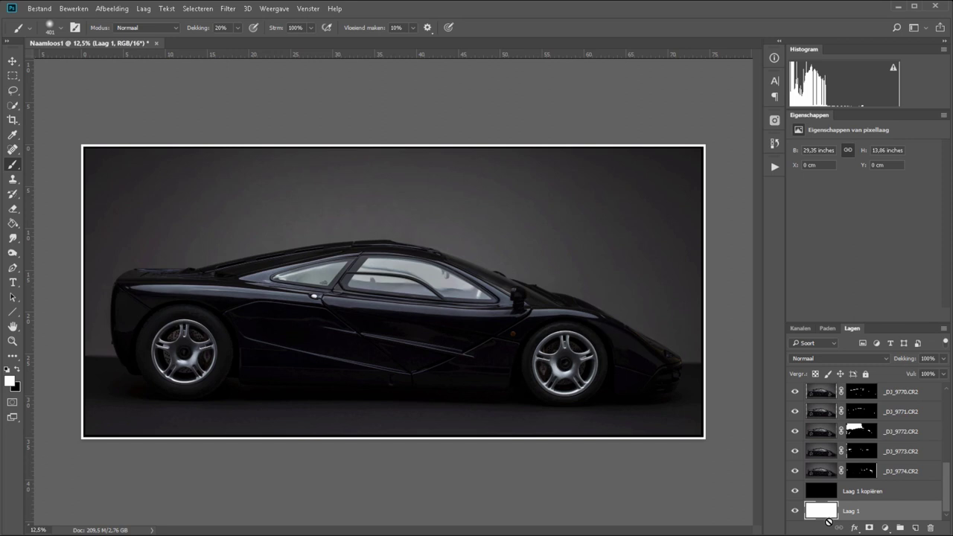
# Enlarge the canvas by 15 millimetres in width and height.
pyautogui.hotkey('ctrl', 'alt', 'c')
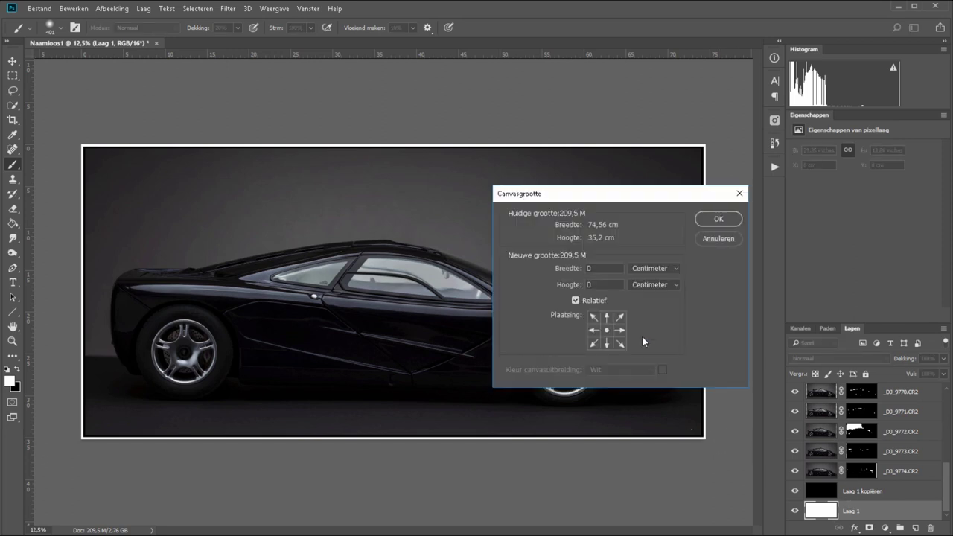
pyautogui.moveTo(595, 267); pyautogui.dragTo(568, 270)
pyautogui.write('15')
pyautogui.click(638, 270)
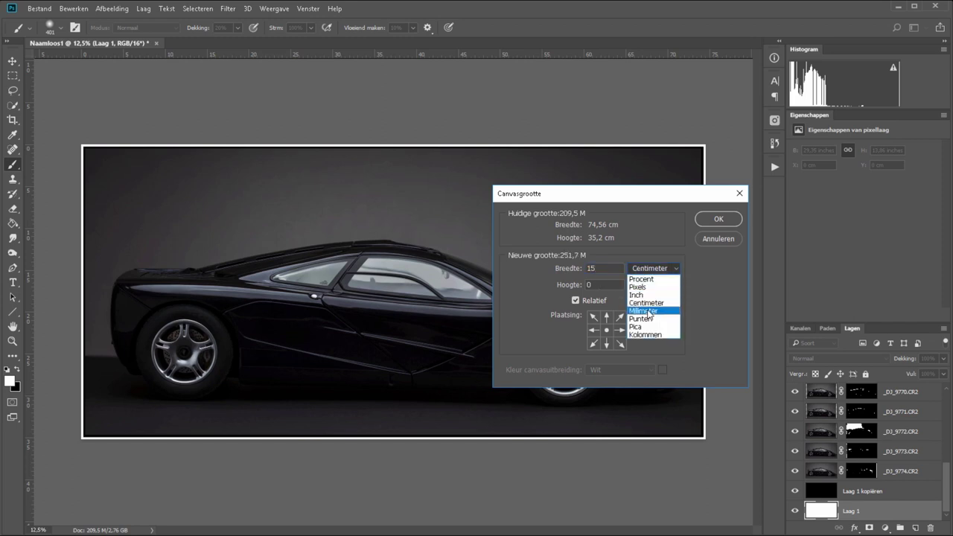
pyautogui.click(647, 305)
pyautogui.write('15')
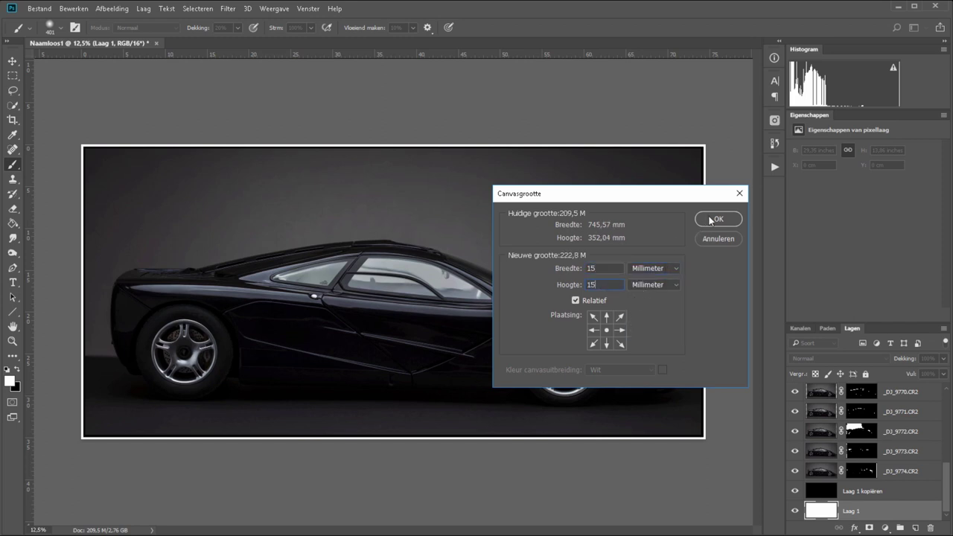
pyautogui.click(710, 221)
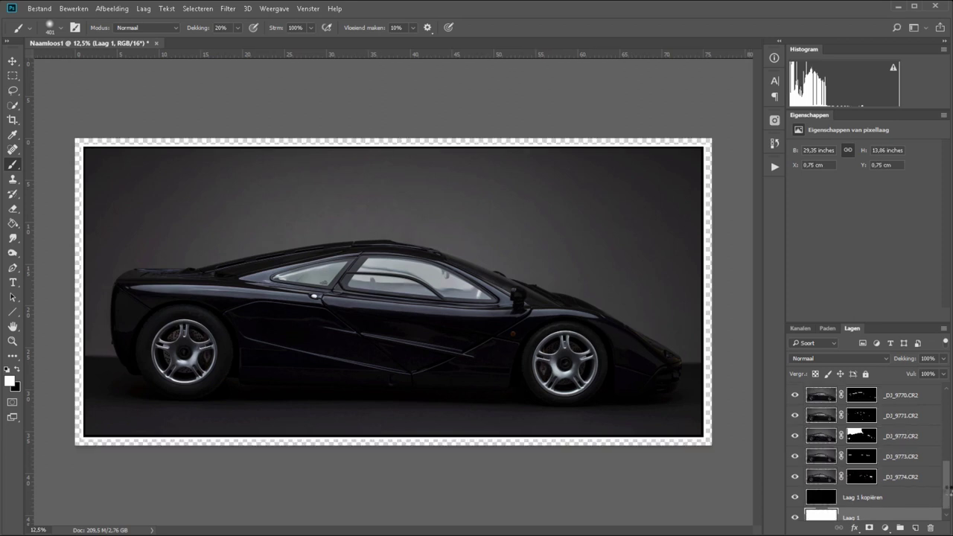
# Duplicate the white Laag 1 and fill the original Laag 1 below it with black.
pyautogui.moveTo(945, 490); pyautogui.dragTo(945, 502)
pyautogui.hotkey('ctrl', 'j')
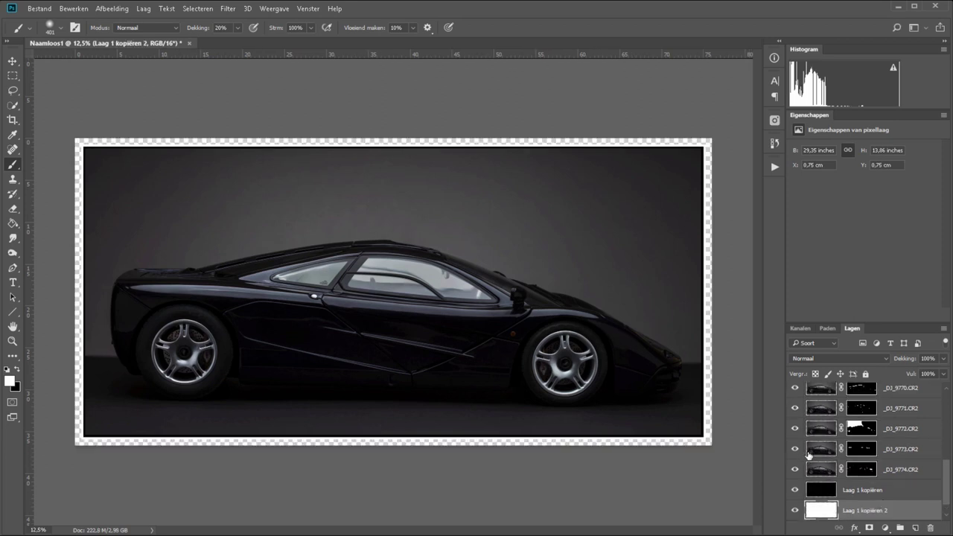
pyautogui.click(855, 512)
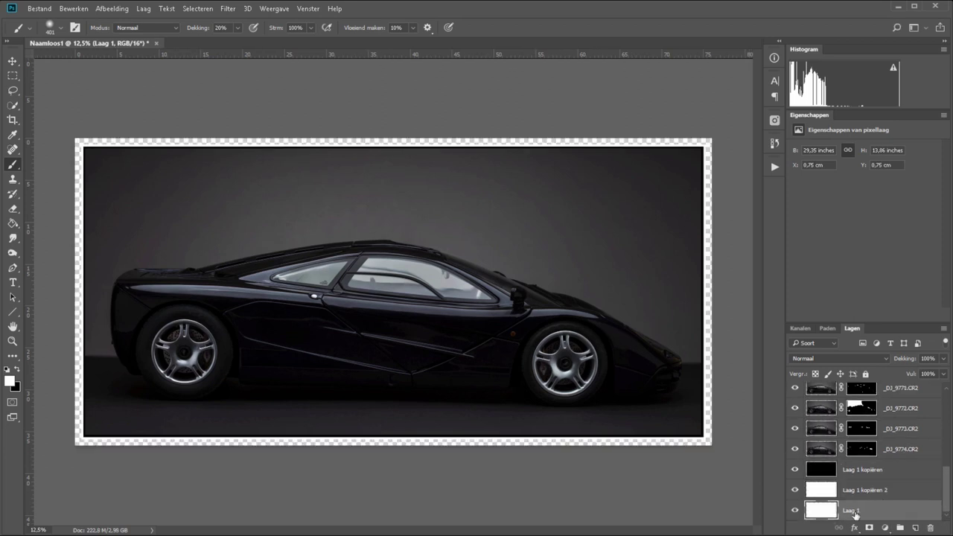
pyautogui.hotkey('ctrl', 'BackSpace')
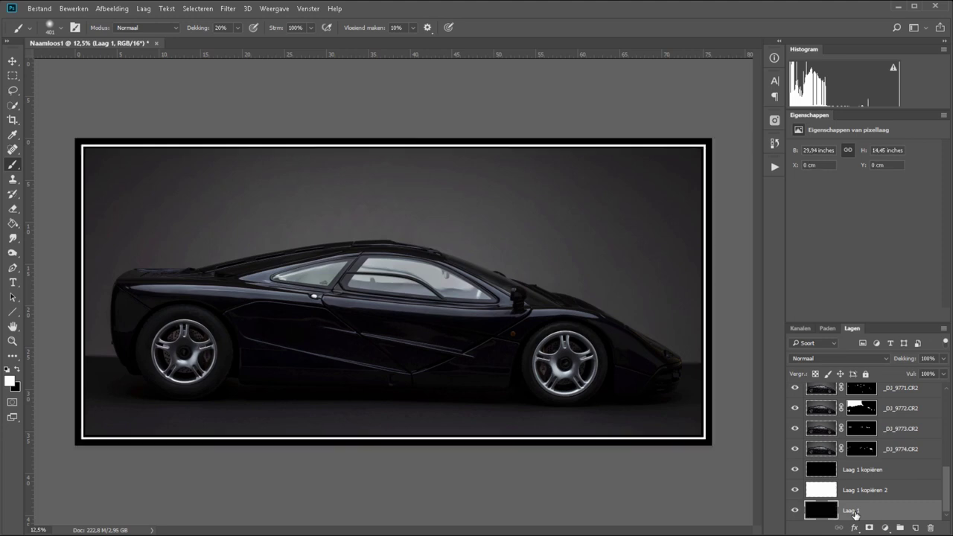